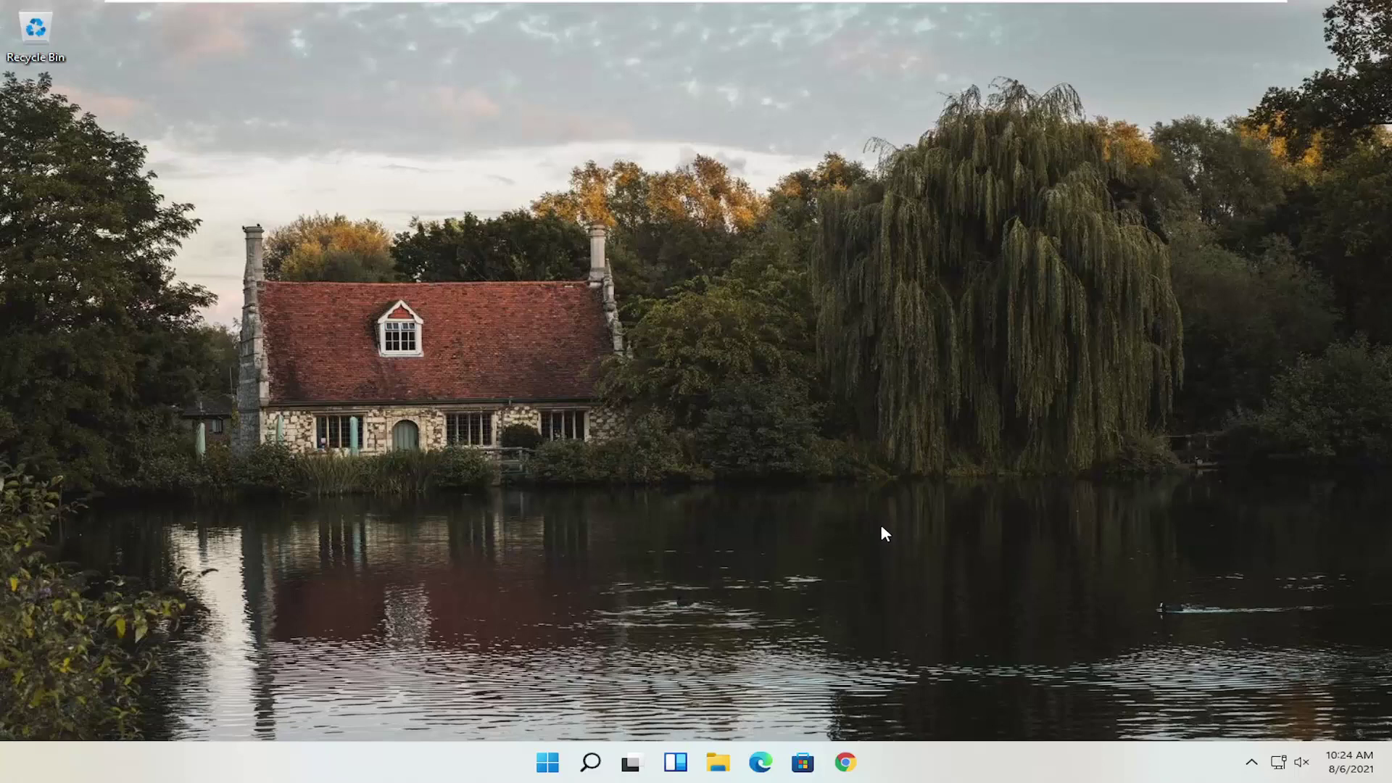
Step: Open Chrome in a maximized window and go to google.com
left_click(859, 762)
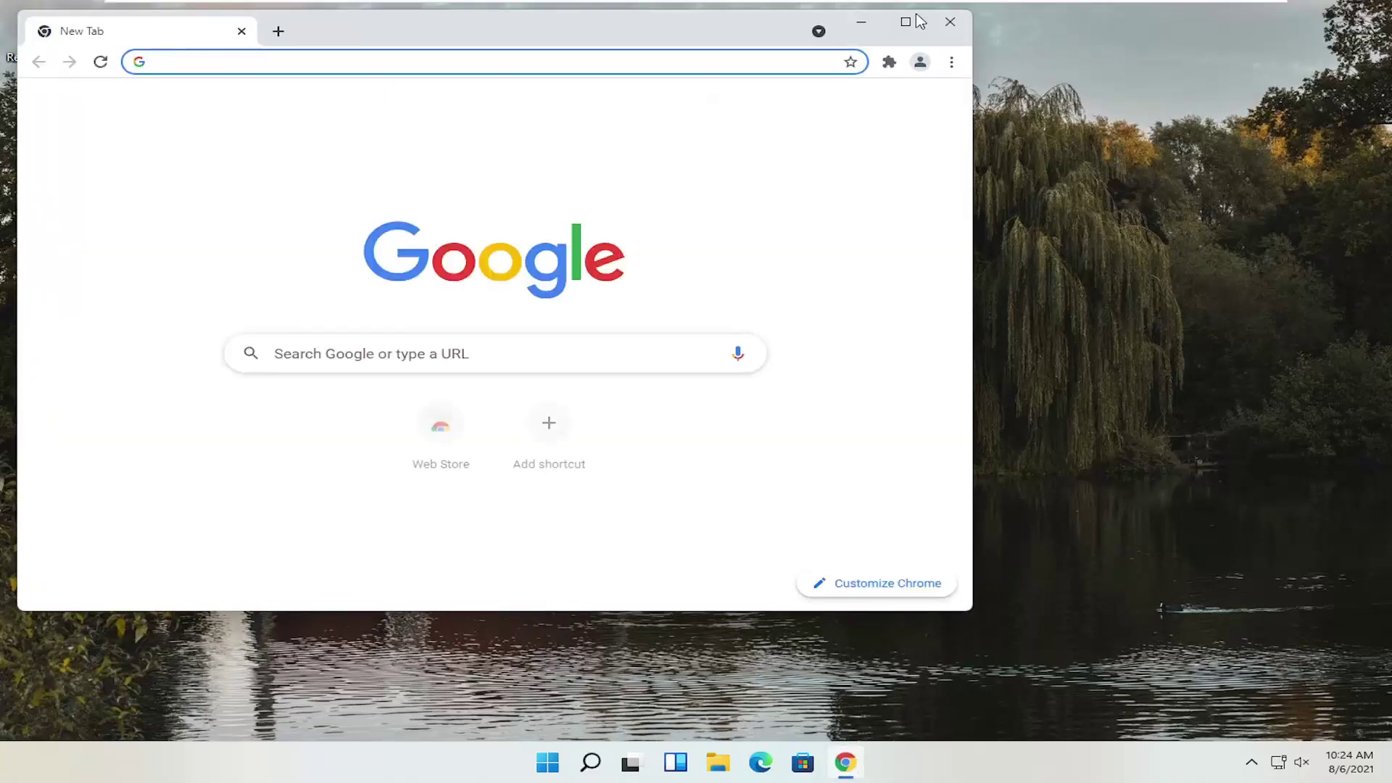
left_click(906, 21)
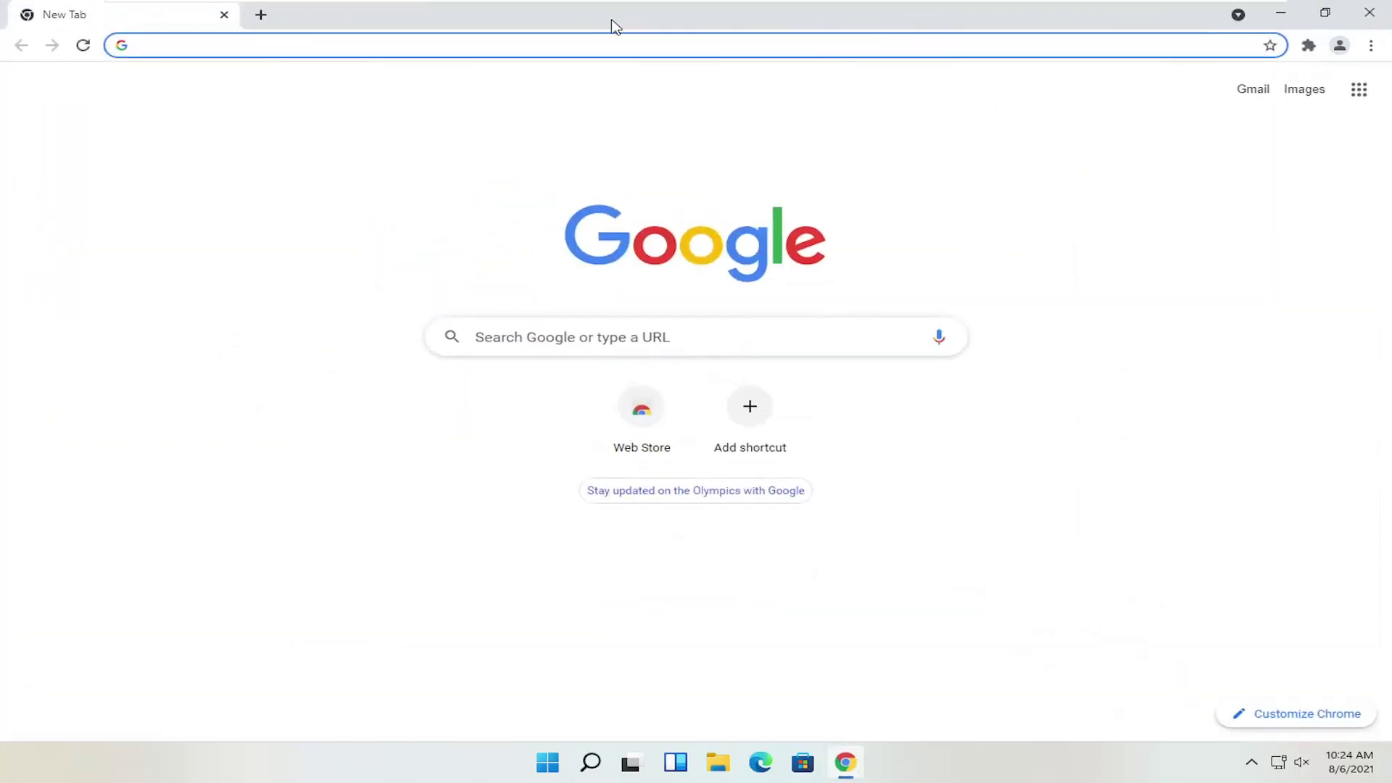
type("google.com")
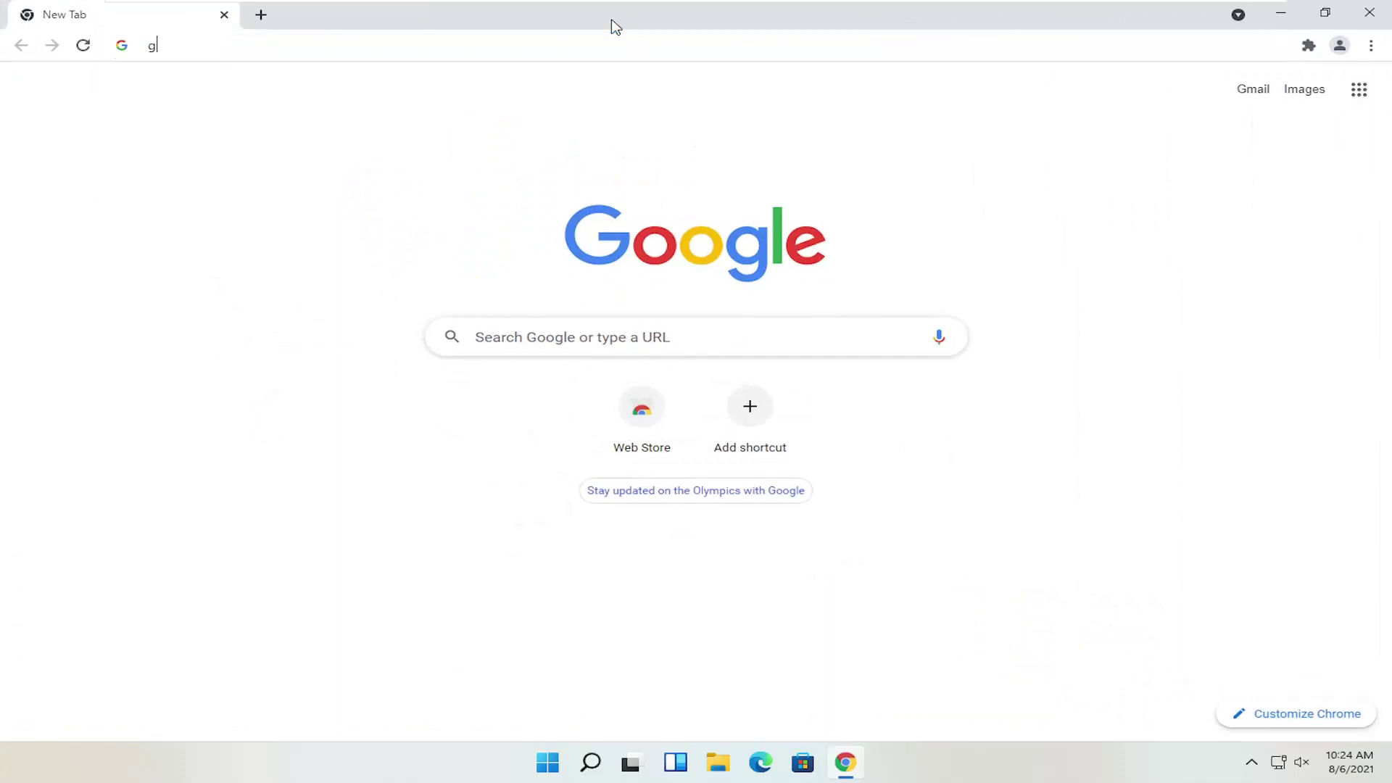
key("Return")
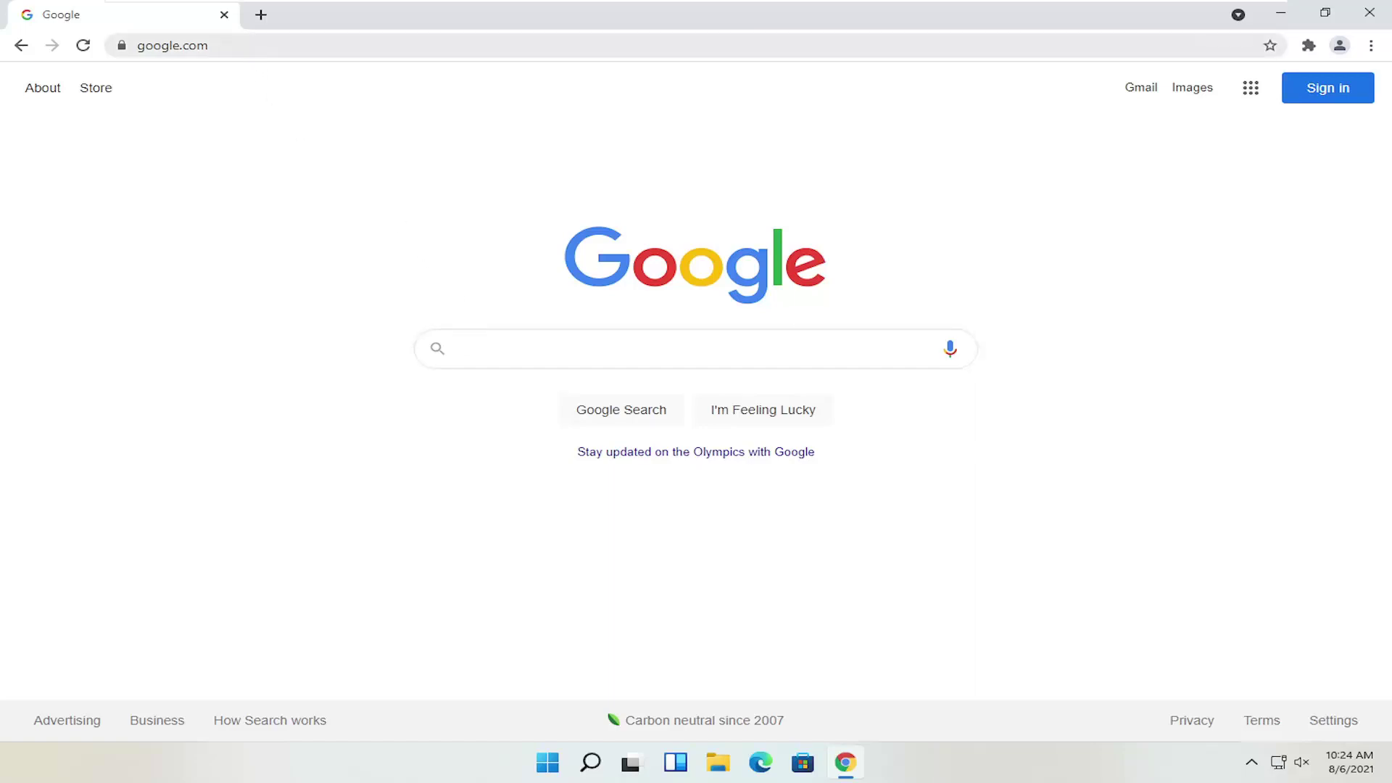
Step: Search the web for "canon printer drivers" and open Canon U.S.A.'s Drivers & Downloads page
left_click(377, 45)
type("canon printer drivers")
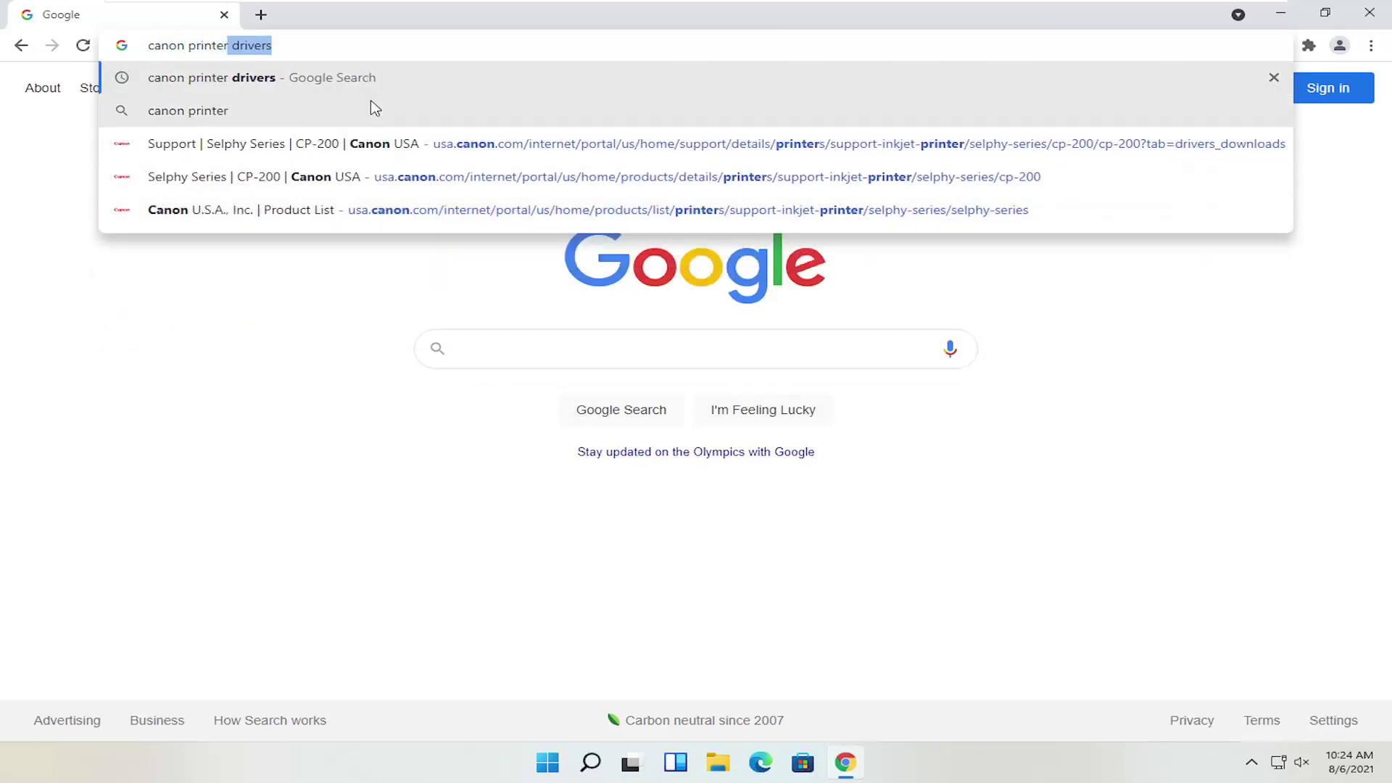
left_click(338, 77)
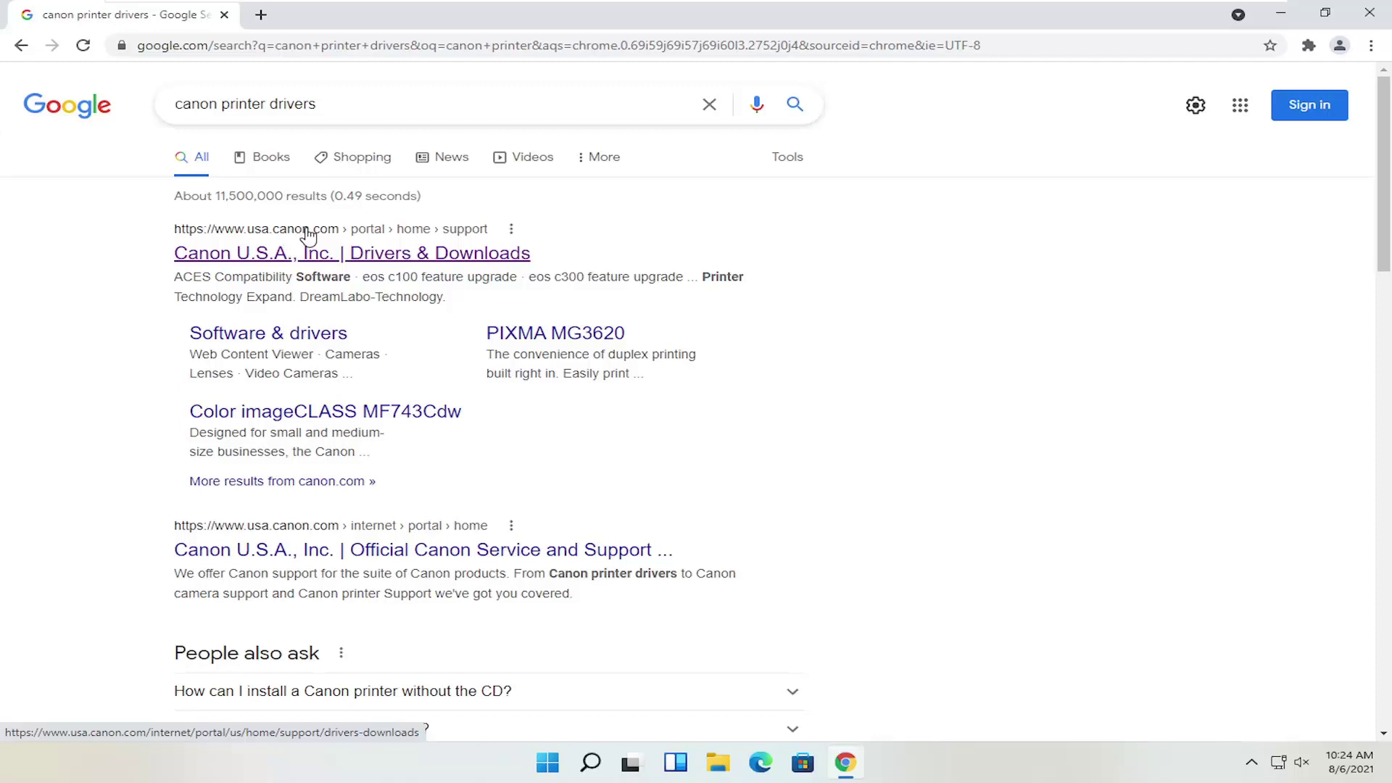
left_click(244, 257)
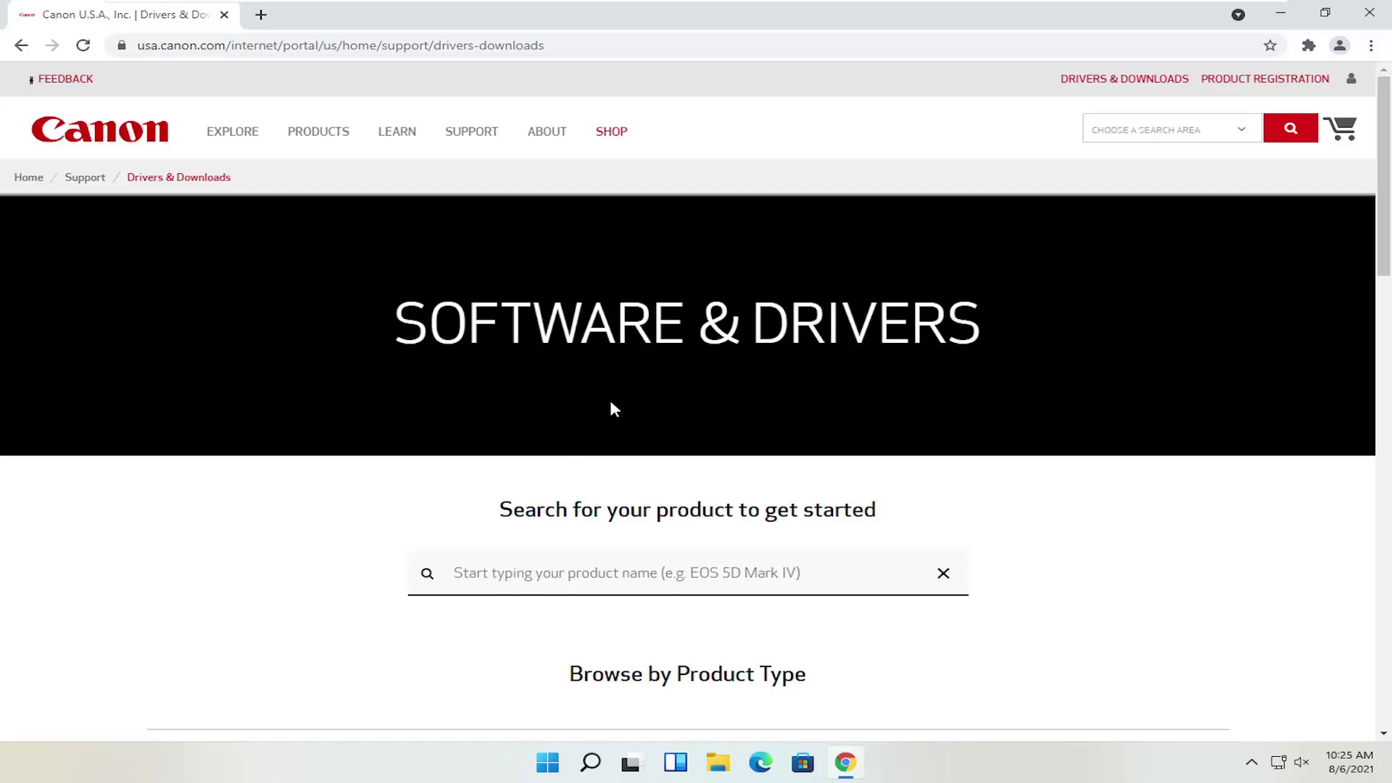
Step: Look through the device families for Printers under the product types and return to the product type overview
scroll(617, 399, "down", 1)
scroll(650, 441, "down", 1)
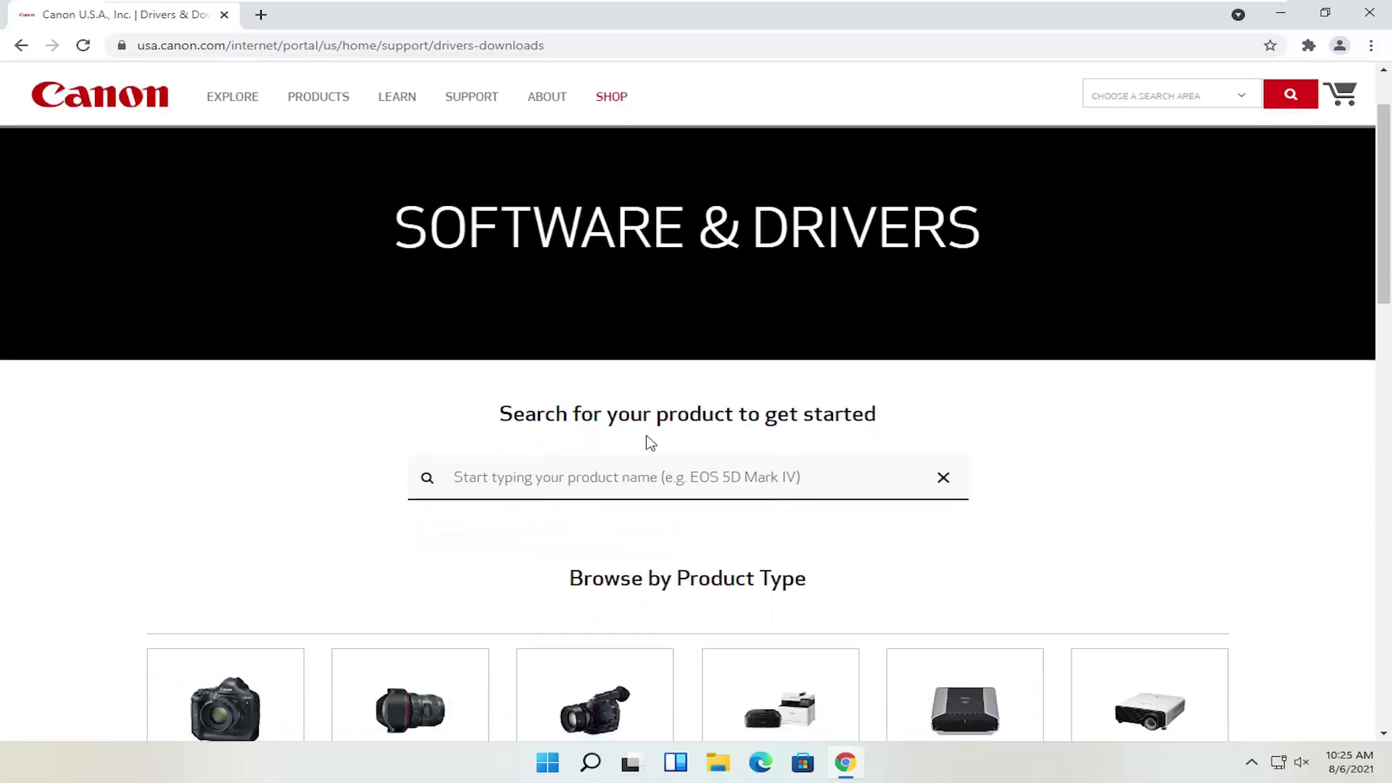
left_click(455, 428)
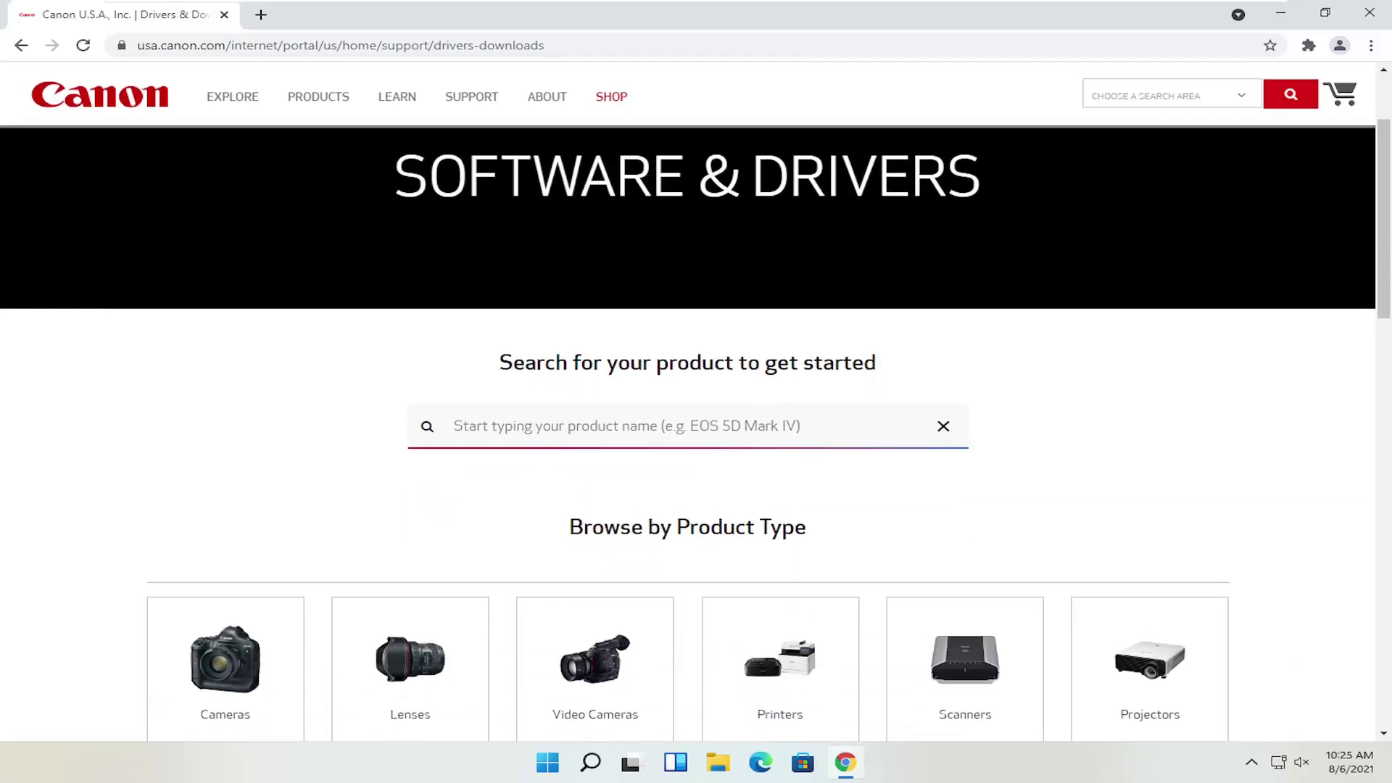
scroll(688, 428, "down", 2)
scroll(569, 345, "down", 2)
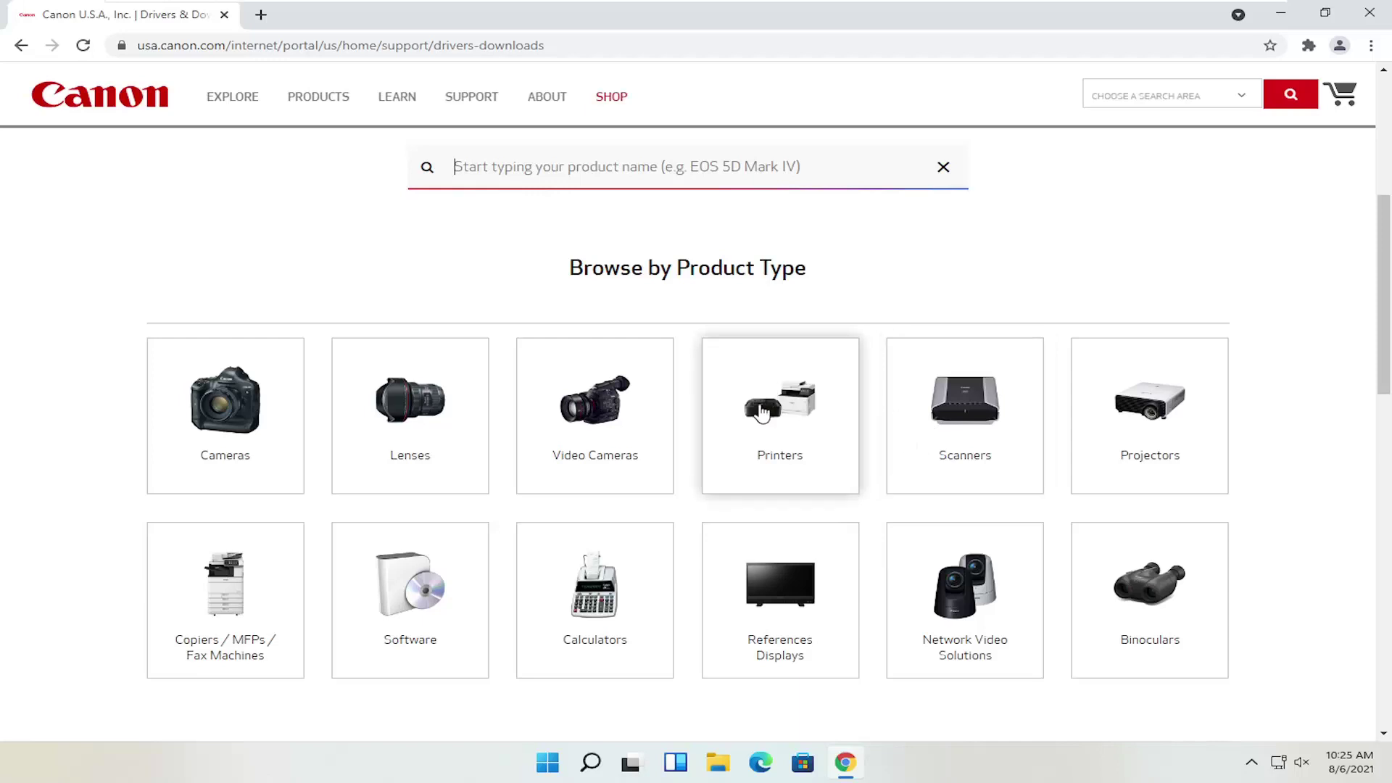
left_click(794, 421)
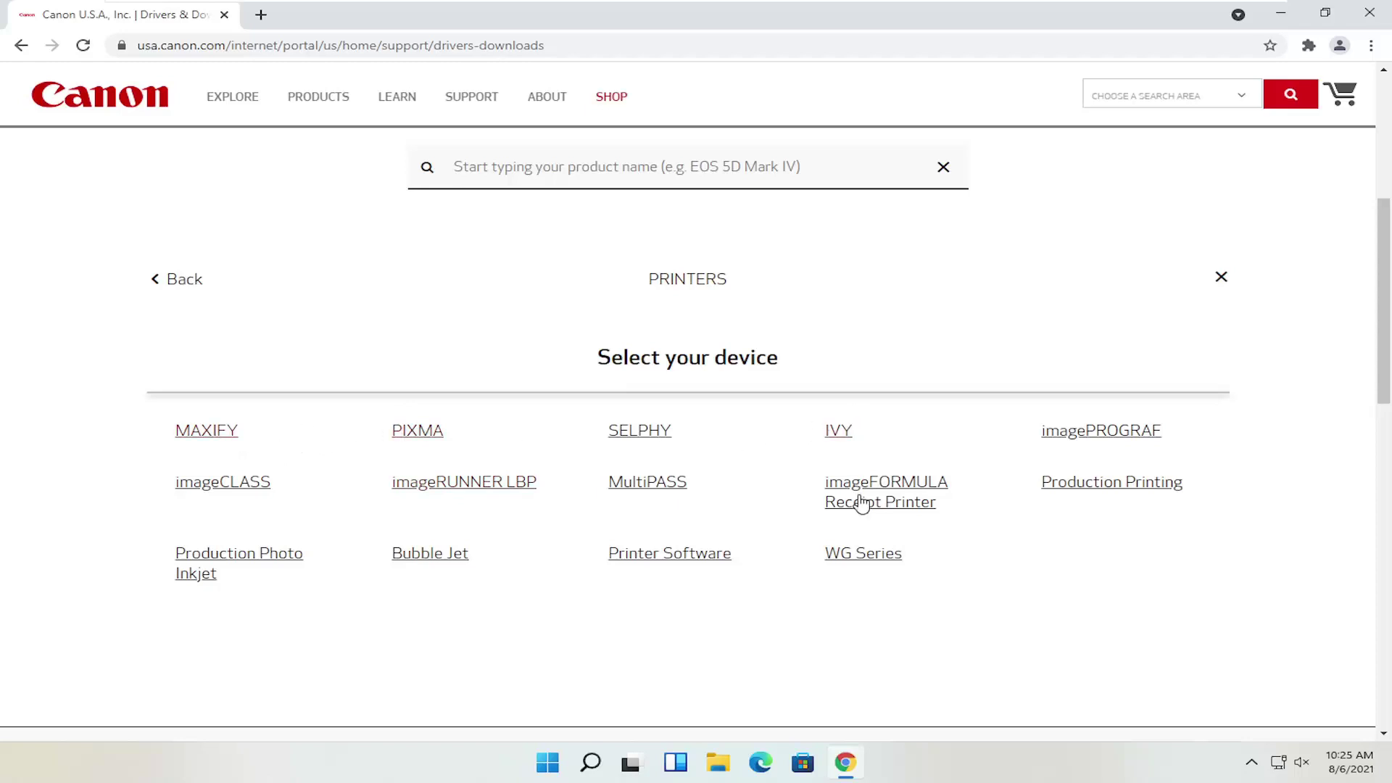
left_click(183, 280)
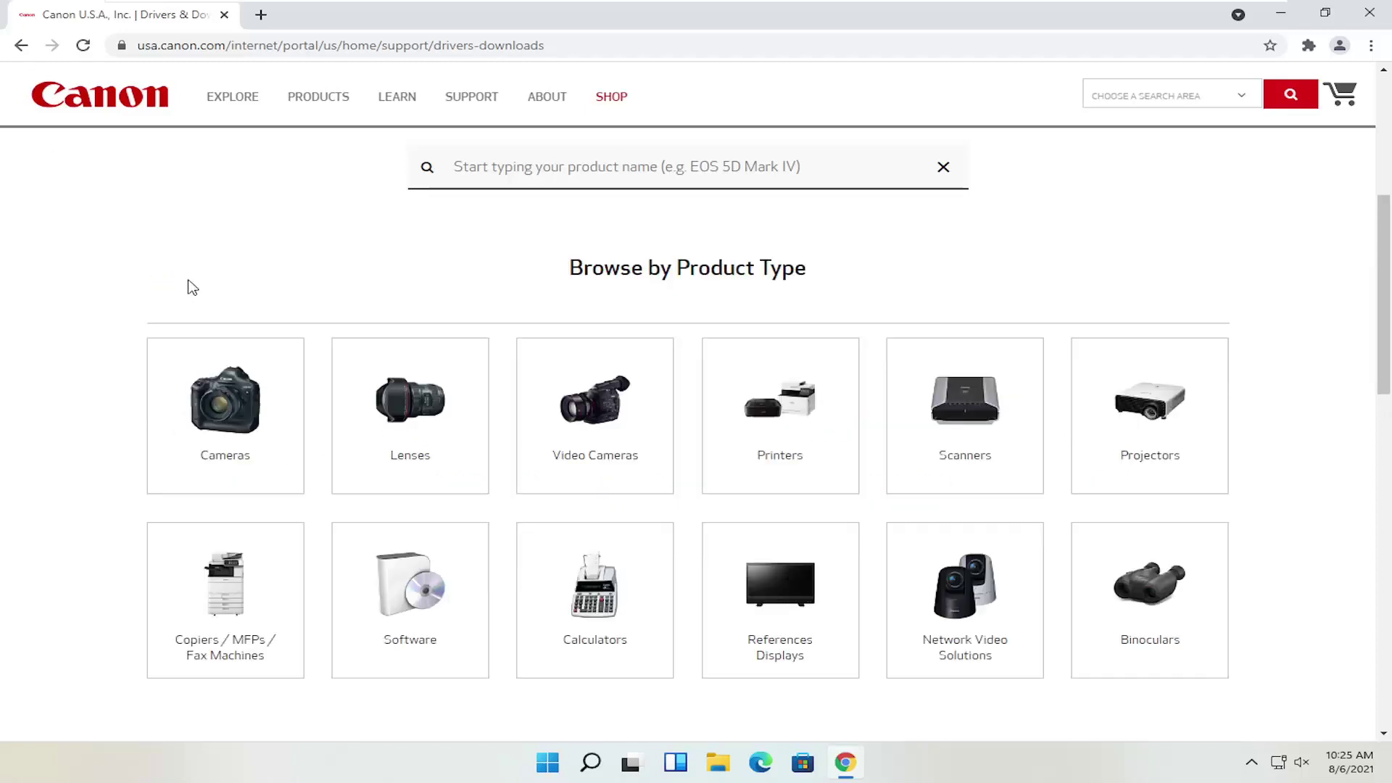
Step: View the device families for Scanners and return to the product type overview
left_click(1001, 421)
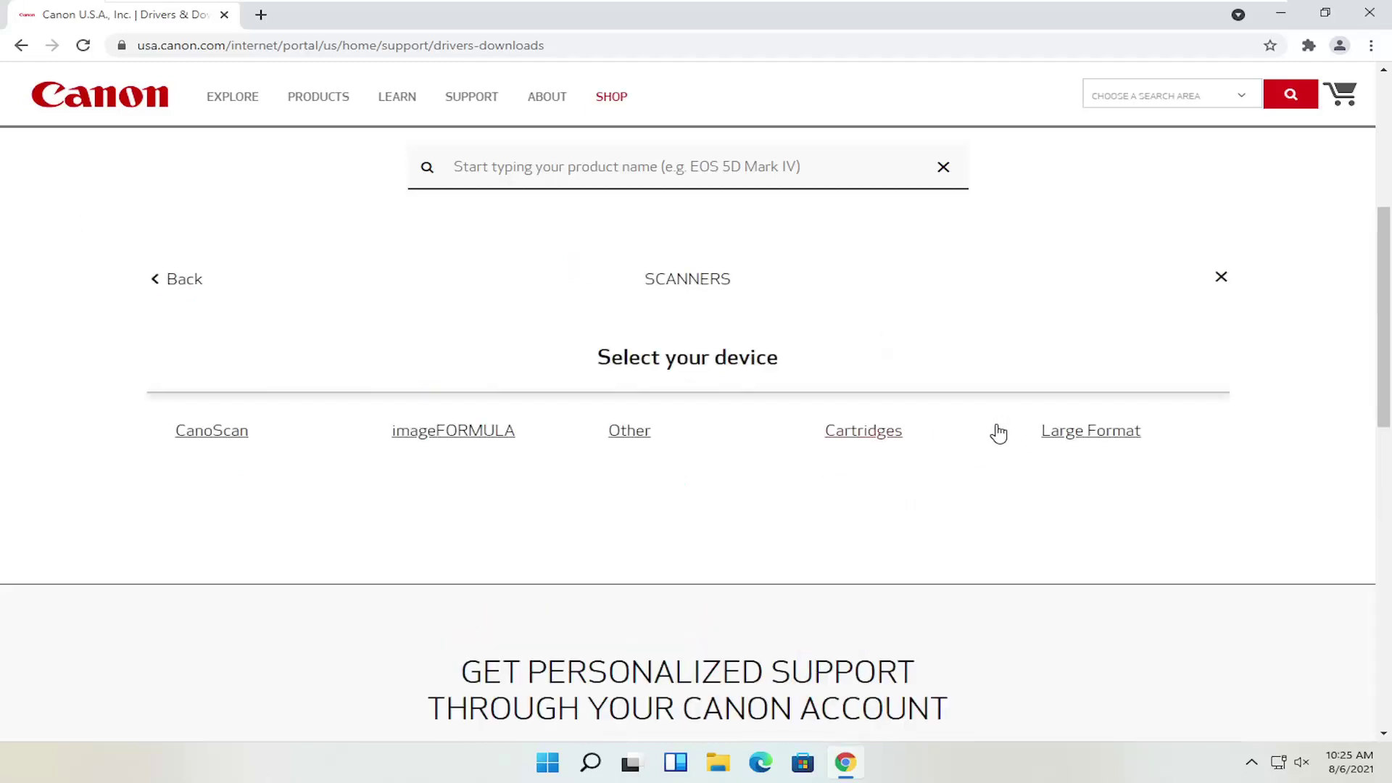
scroll(368, 466, "up", 1)
scroll(368, 465, "up", 1)
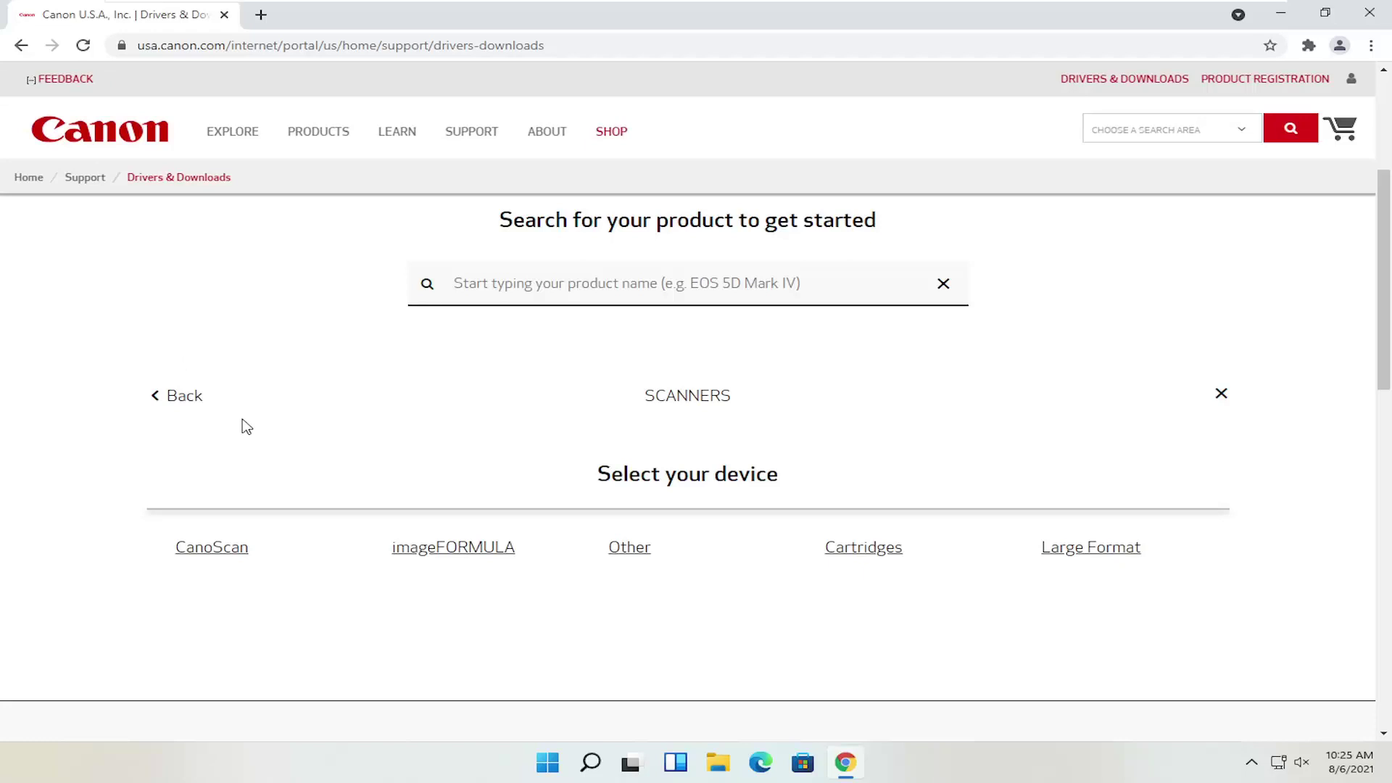
left_click(182, 396)
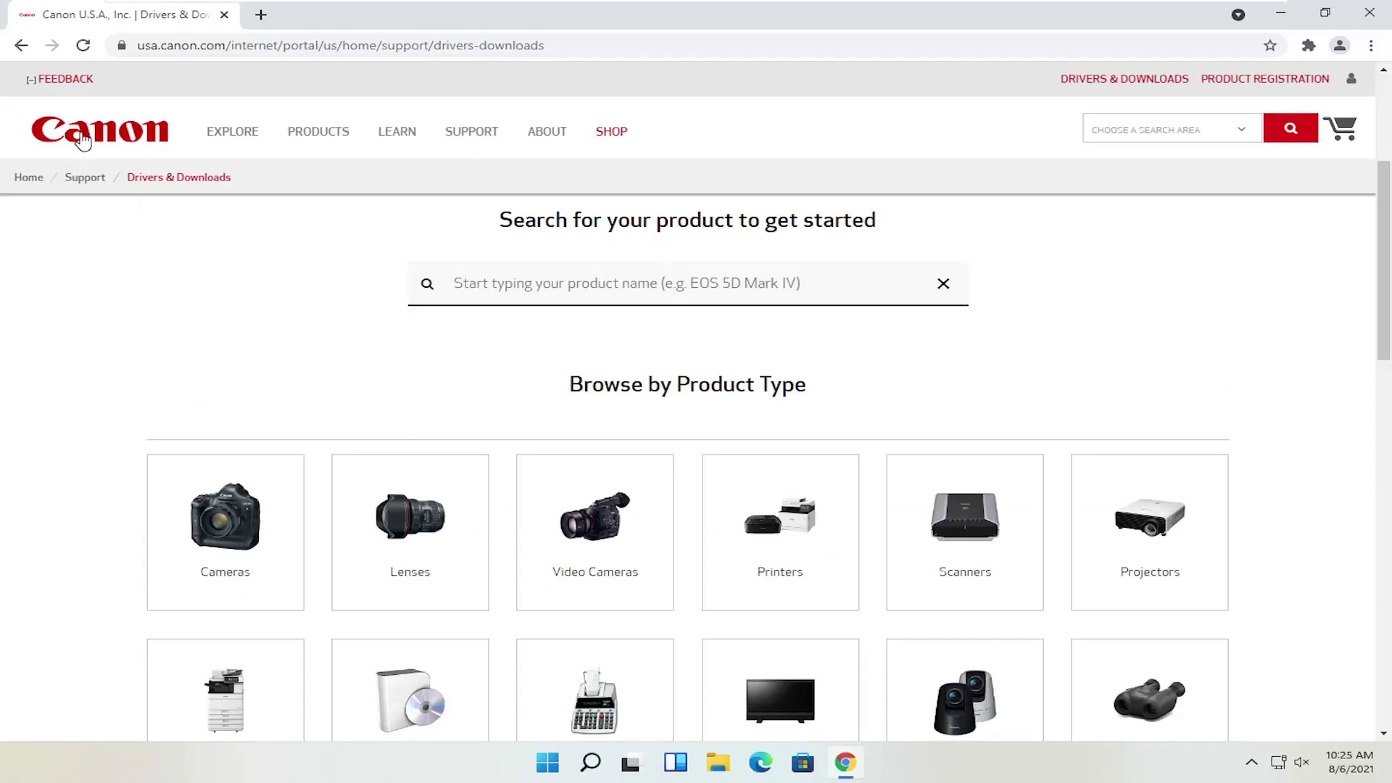
scroll(256, 293, "down", 1)
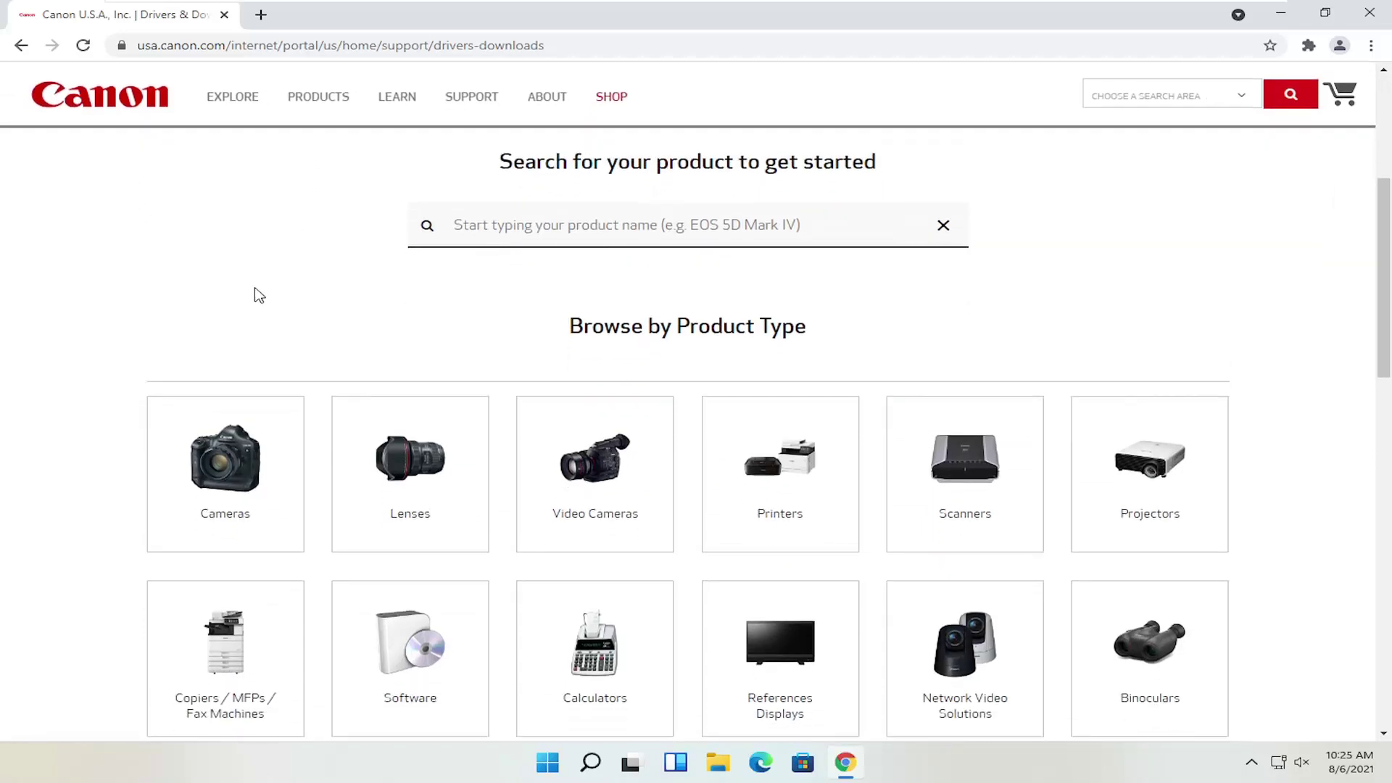
scroll(259, 295, "up", 1)
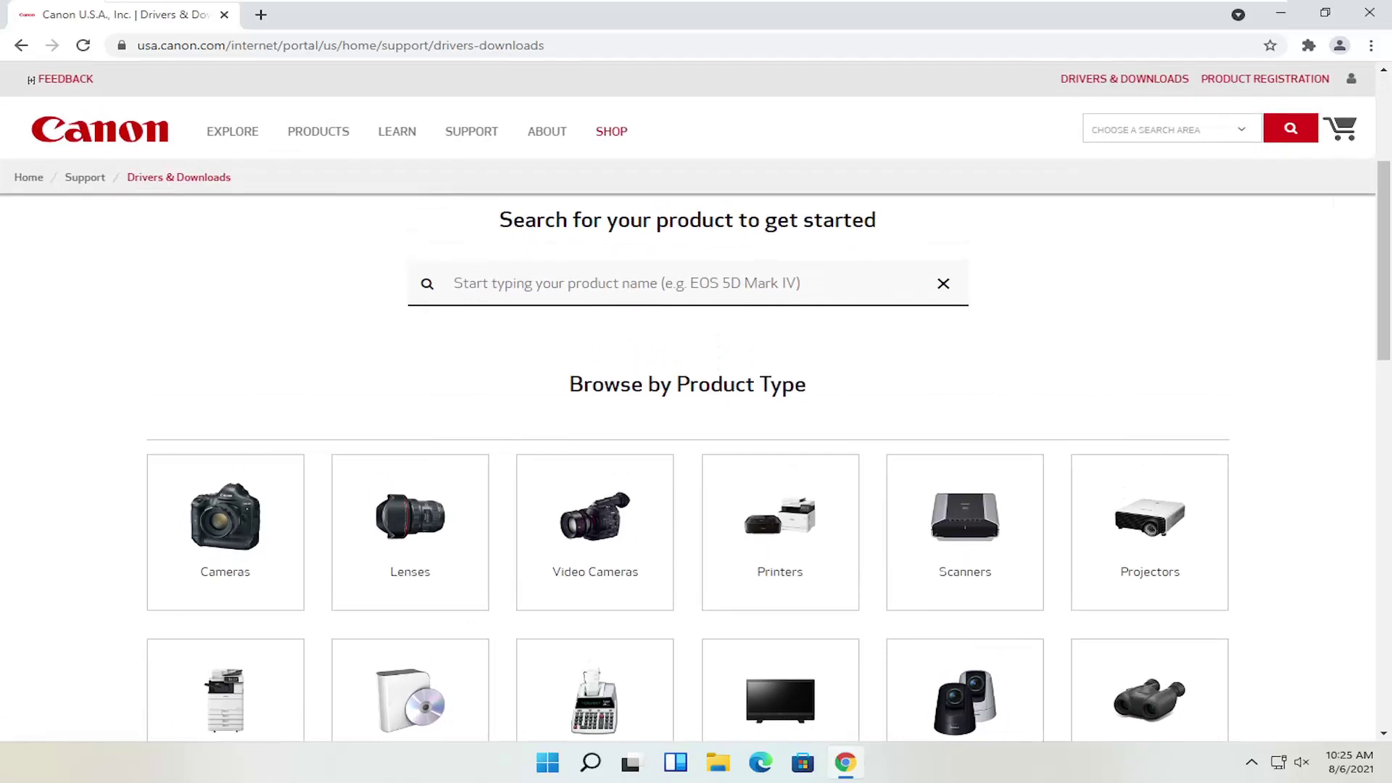
Step: Search the Canon products for "pixma mg2520" and open the support page of PIXMA MG2520 (MG2500 Series)
left_click(456, 283)
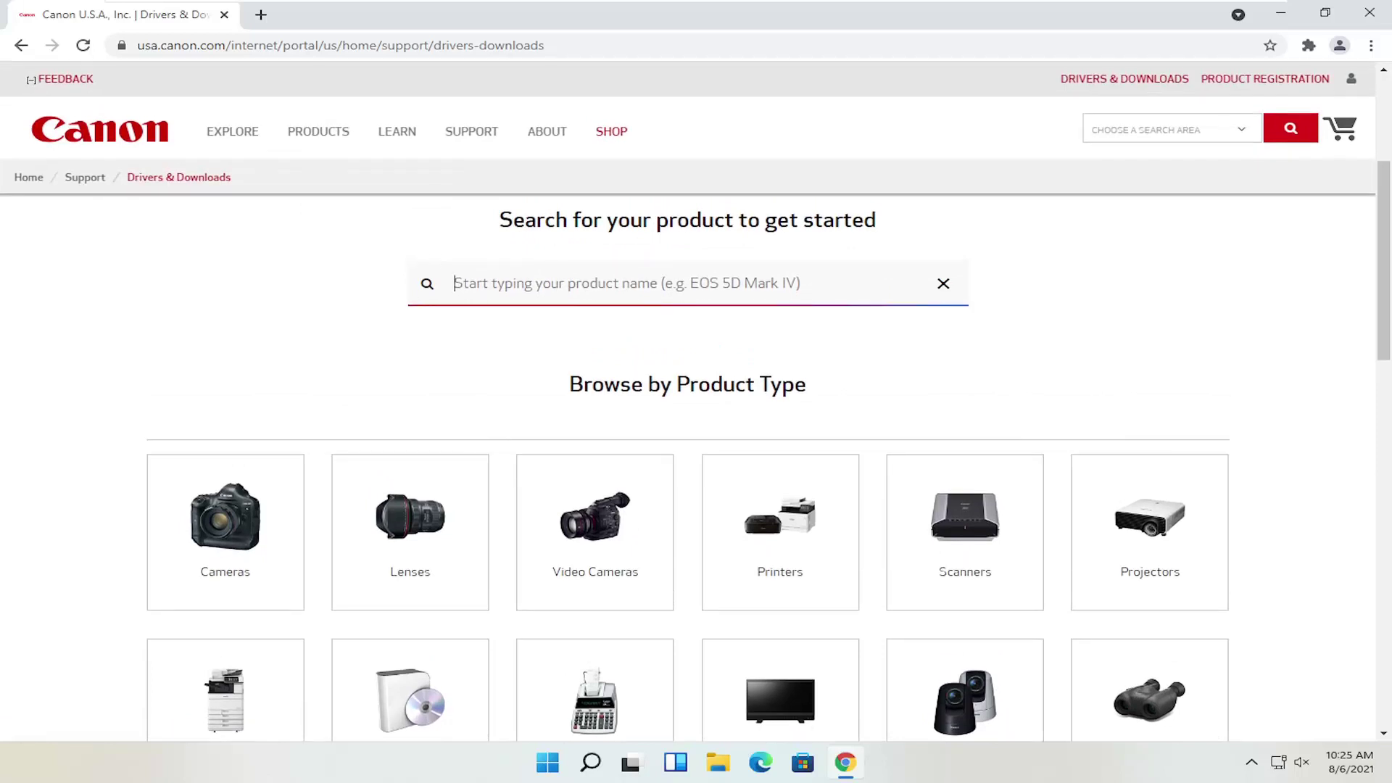
type("pixma mg252")
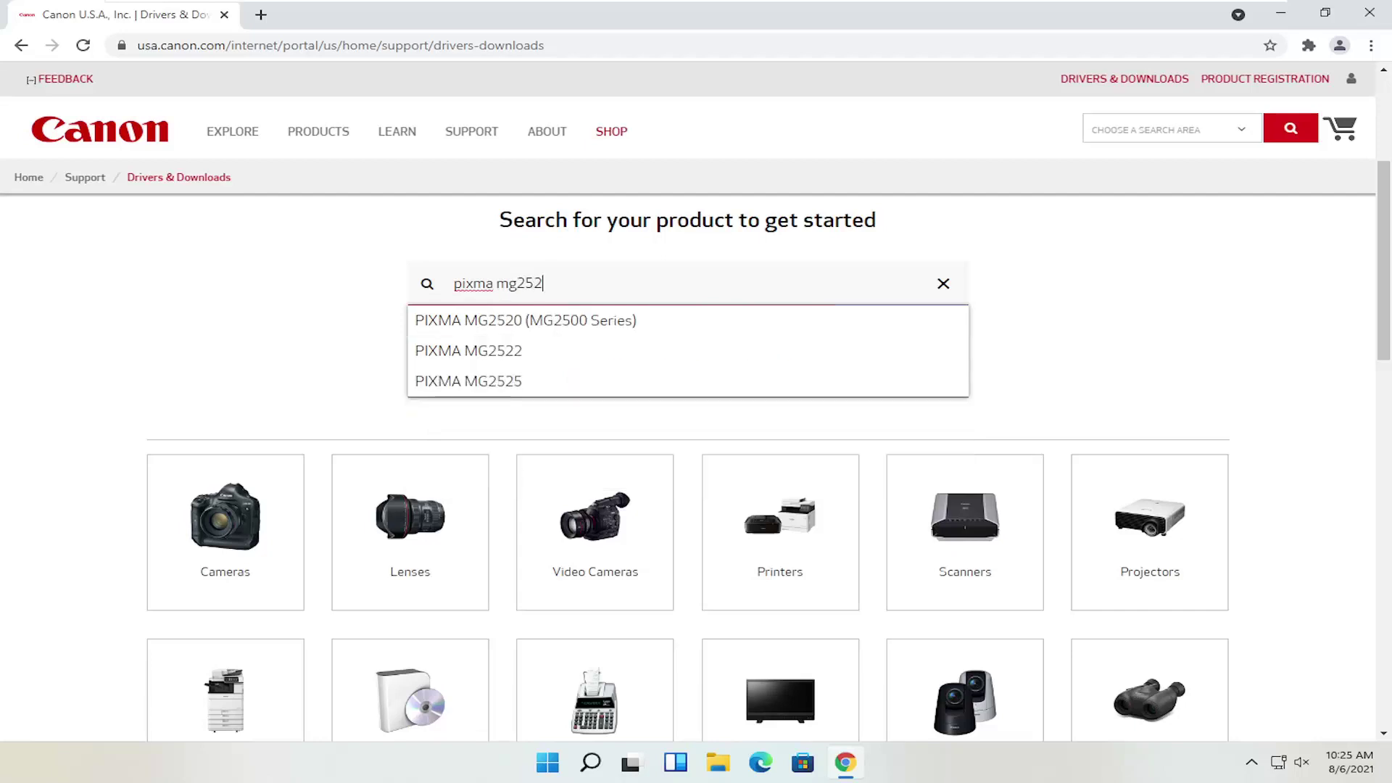
type("0")
left_click(523, 322)
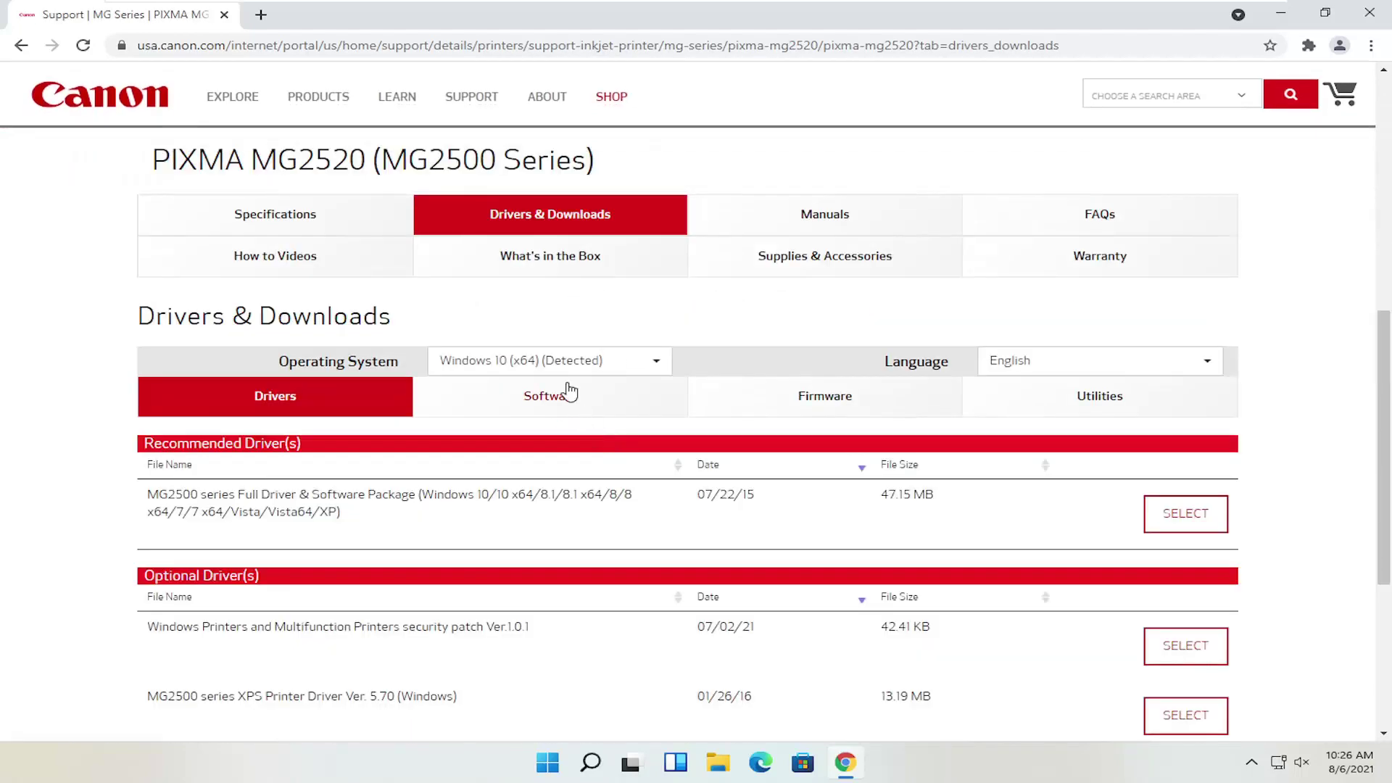
Step: Review the printer's list of available drivers and its technical specifications
scroll(569, 392, "down", 1)
scroll(383, 288, "down", 1)
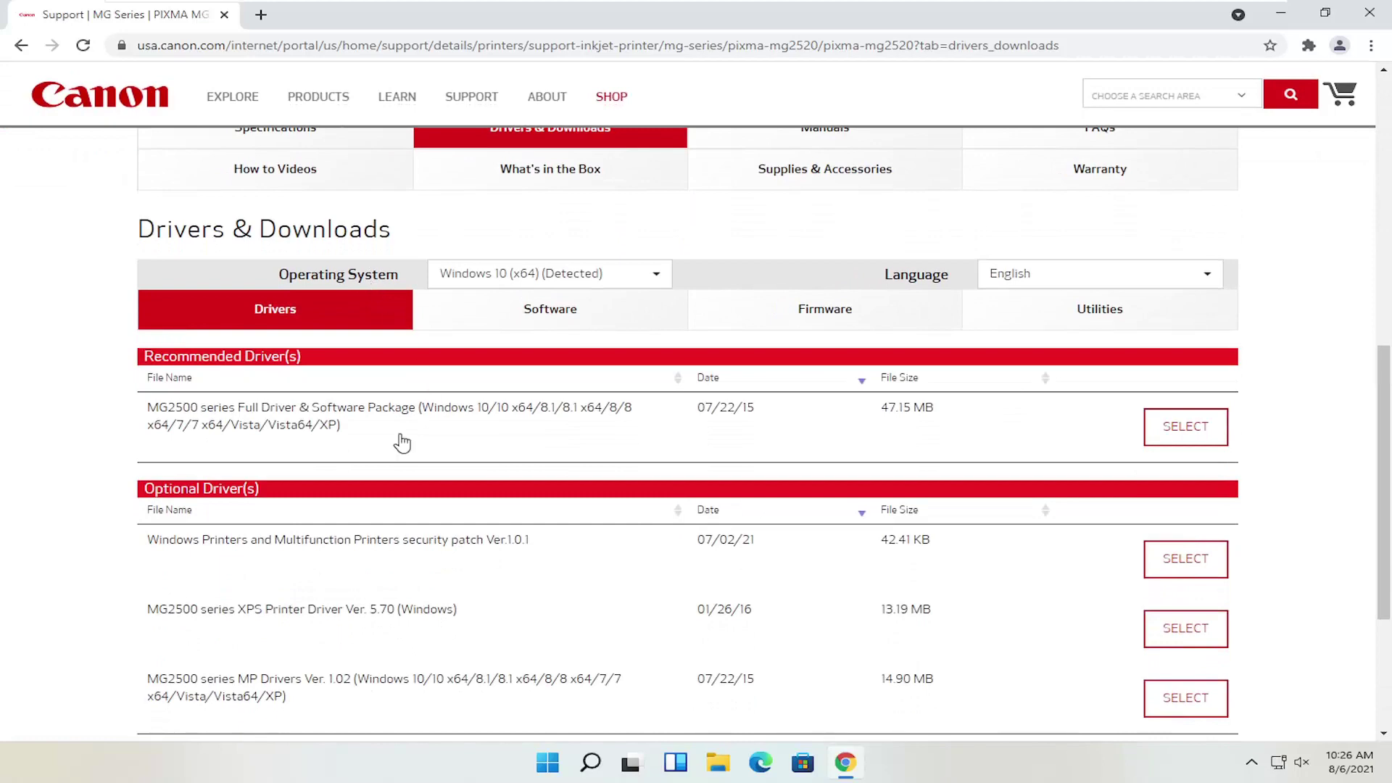
scroll(312, 464, "up", 1)
scroll(328, 464, "up", 2)
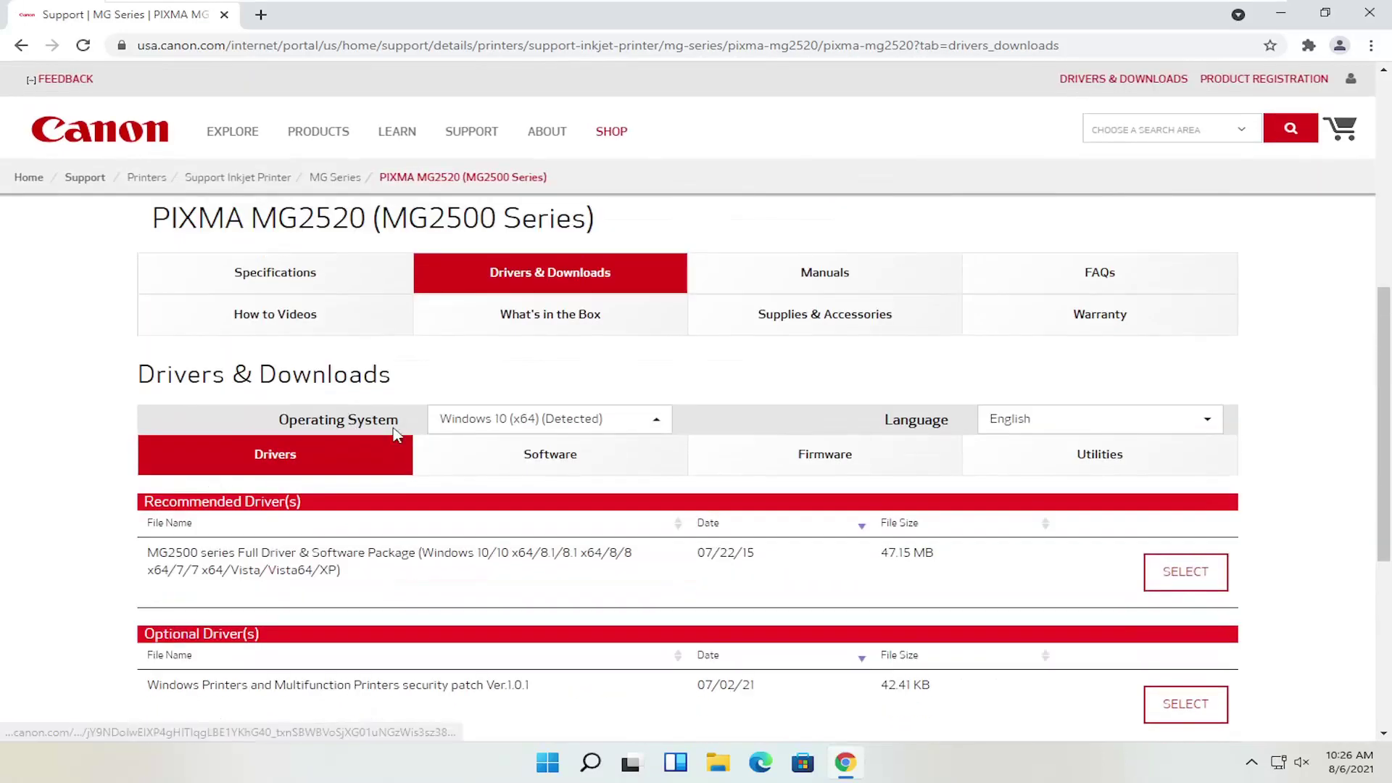
left_click(311, 307)
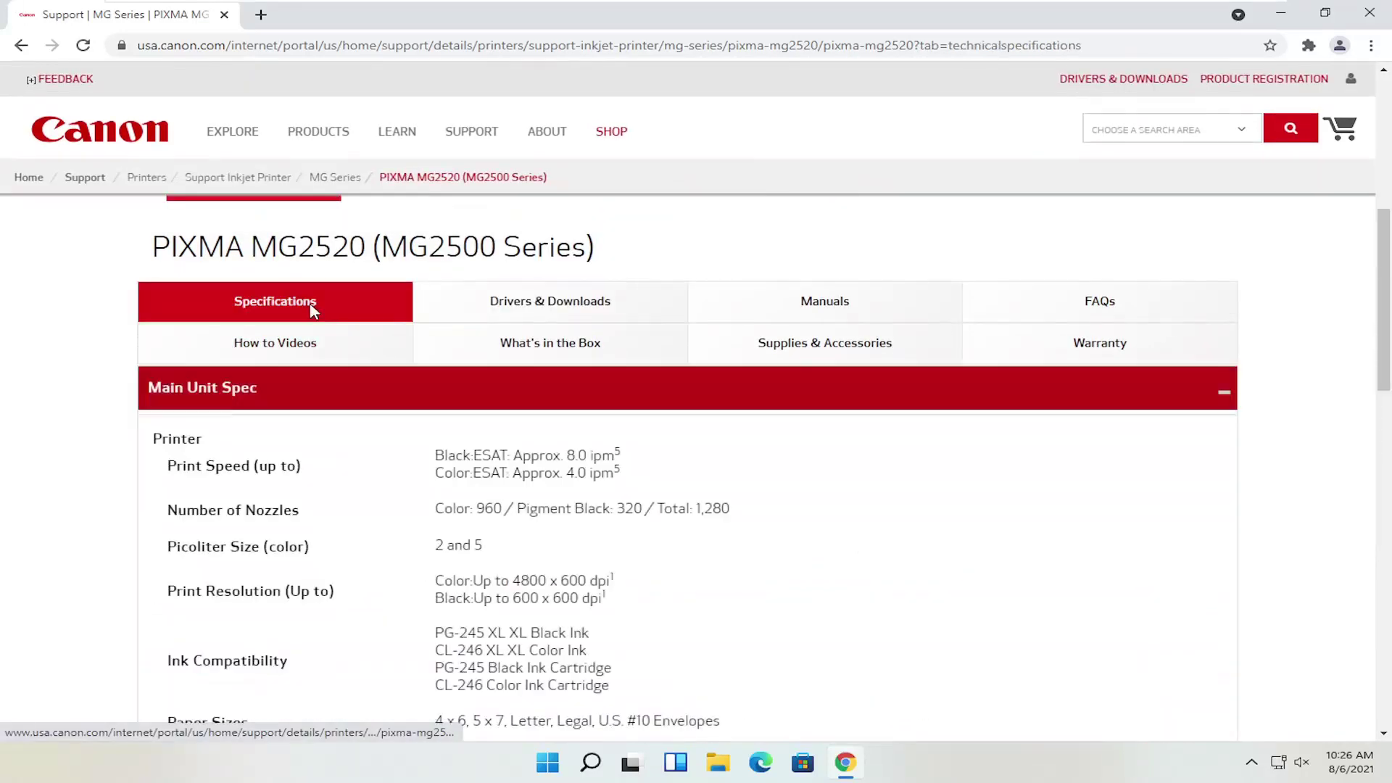
scroll(309, 299, "down", 2)
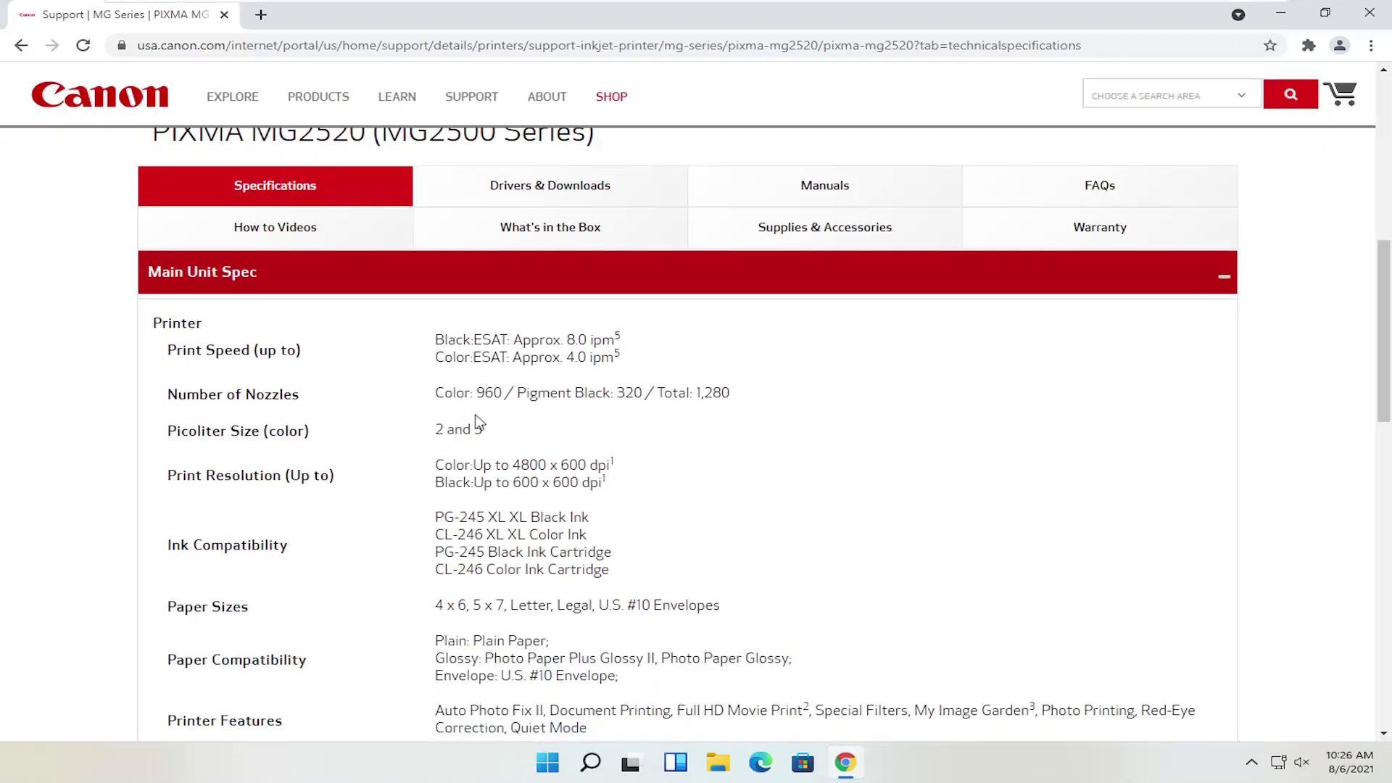
scroll(517, 415, "up", 3)
Step: Check the printer's Drivers & Downloads section again and look over its manuals
left_click(540, 330)
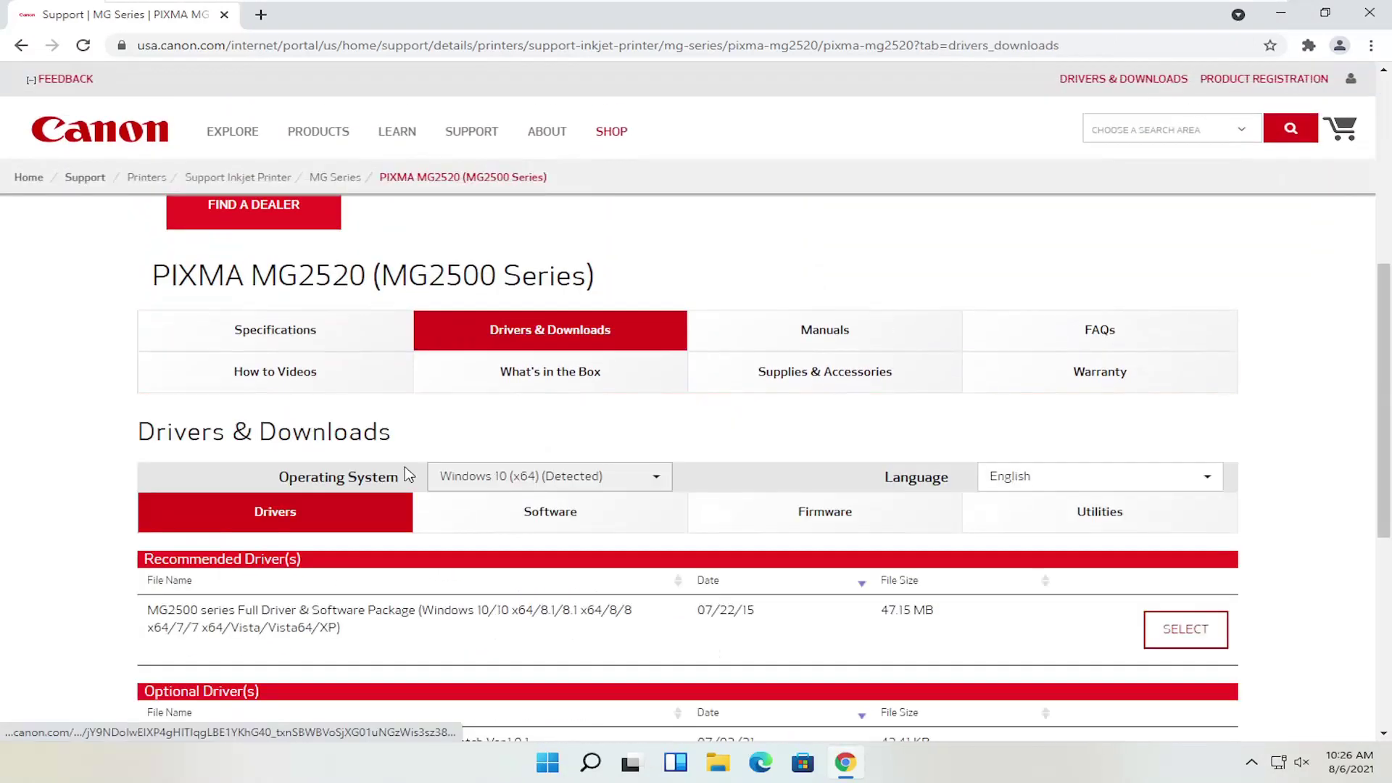
scroll(357, 482, "down", 2)
scroll(447, 500, "up", 1)
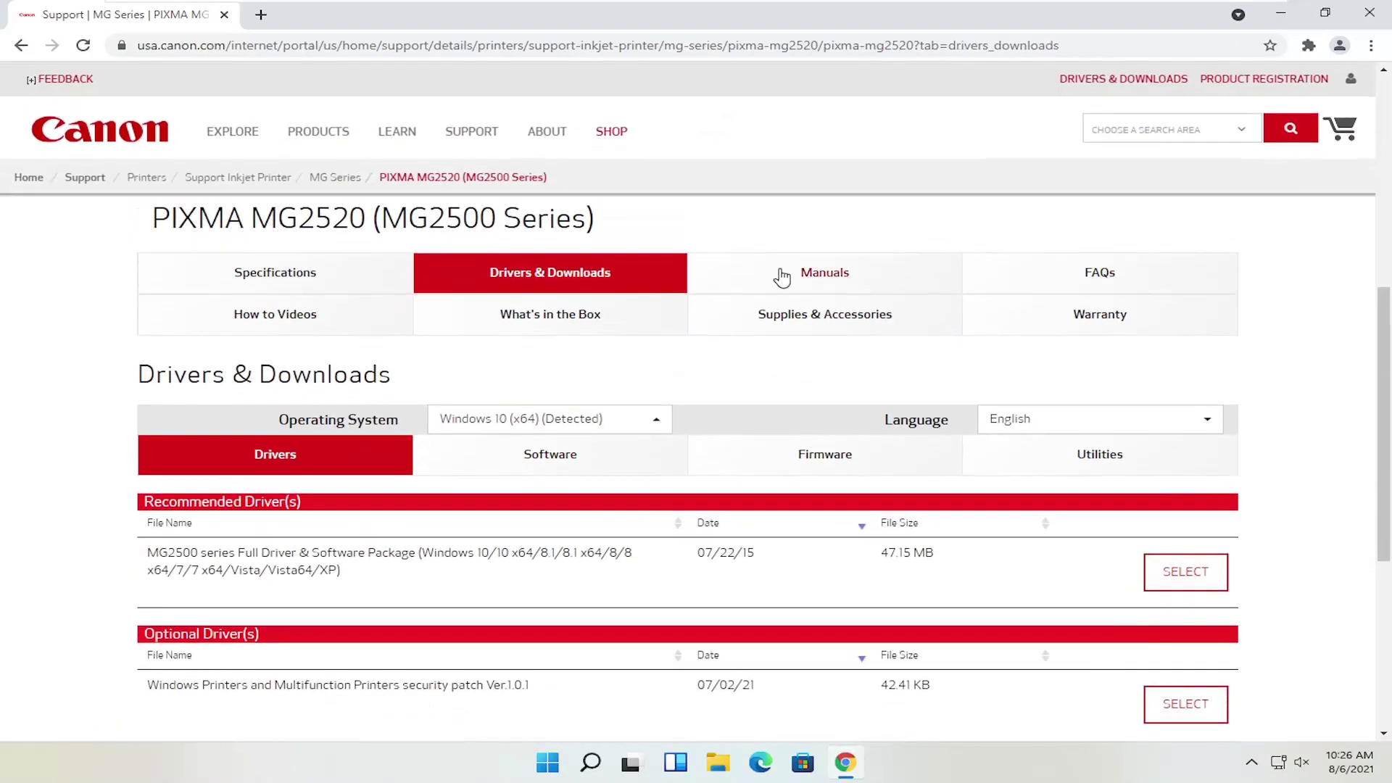
left_click(781, 273)
scroll(656, 491, "down", 2)
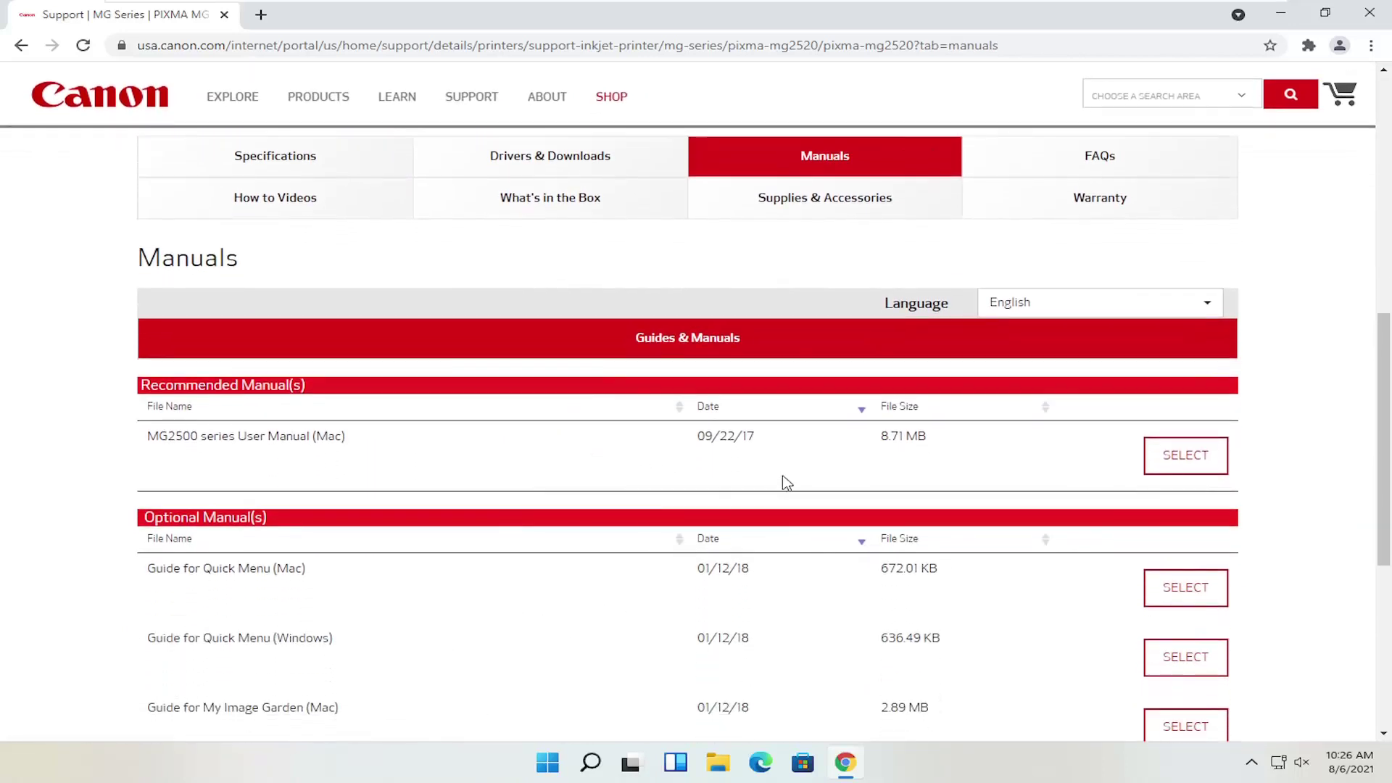
scroll(791, 475, "up", 2)
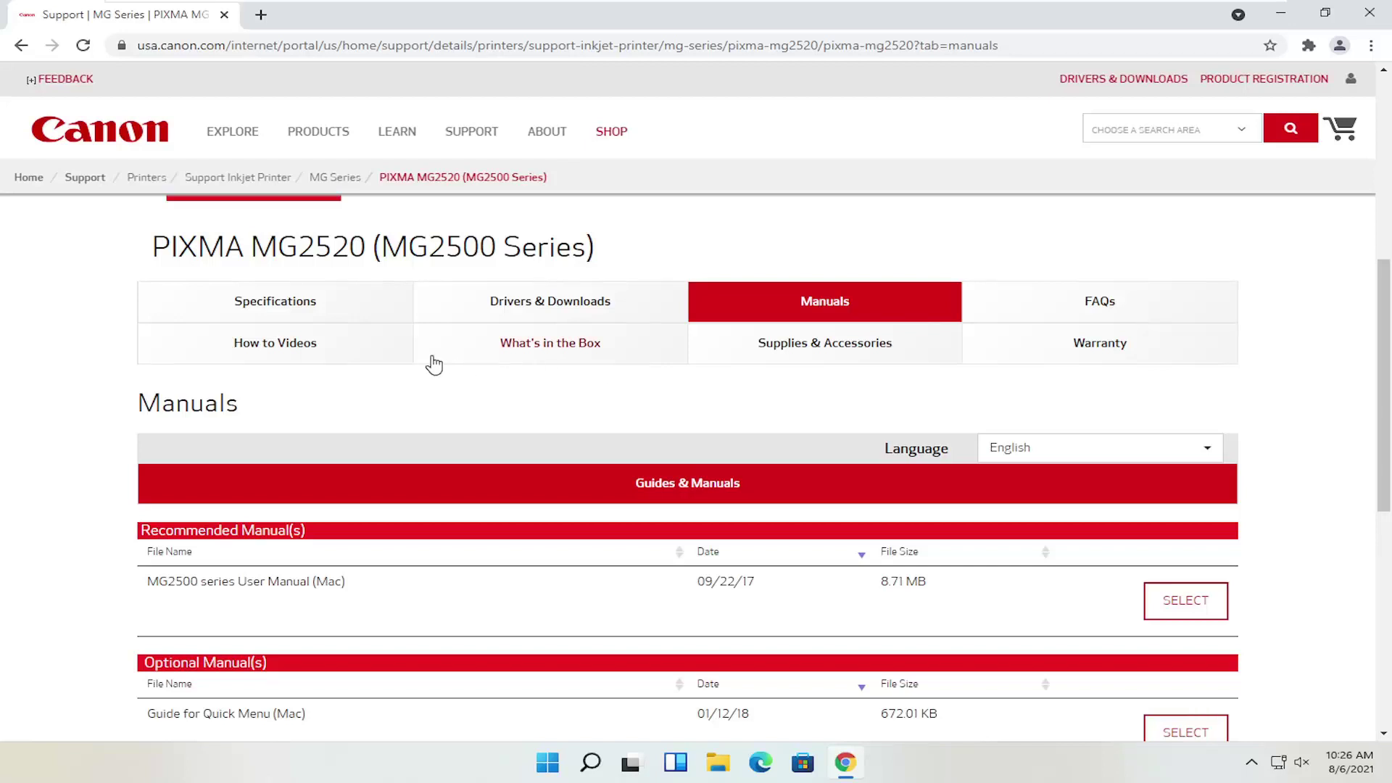
Step: View the printer's how-to videos and specifications, and return to its Drivers & Downloads section
left_click(319, 350)
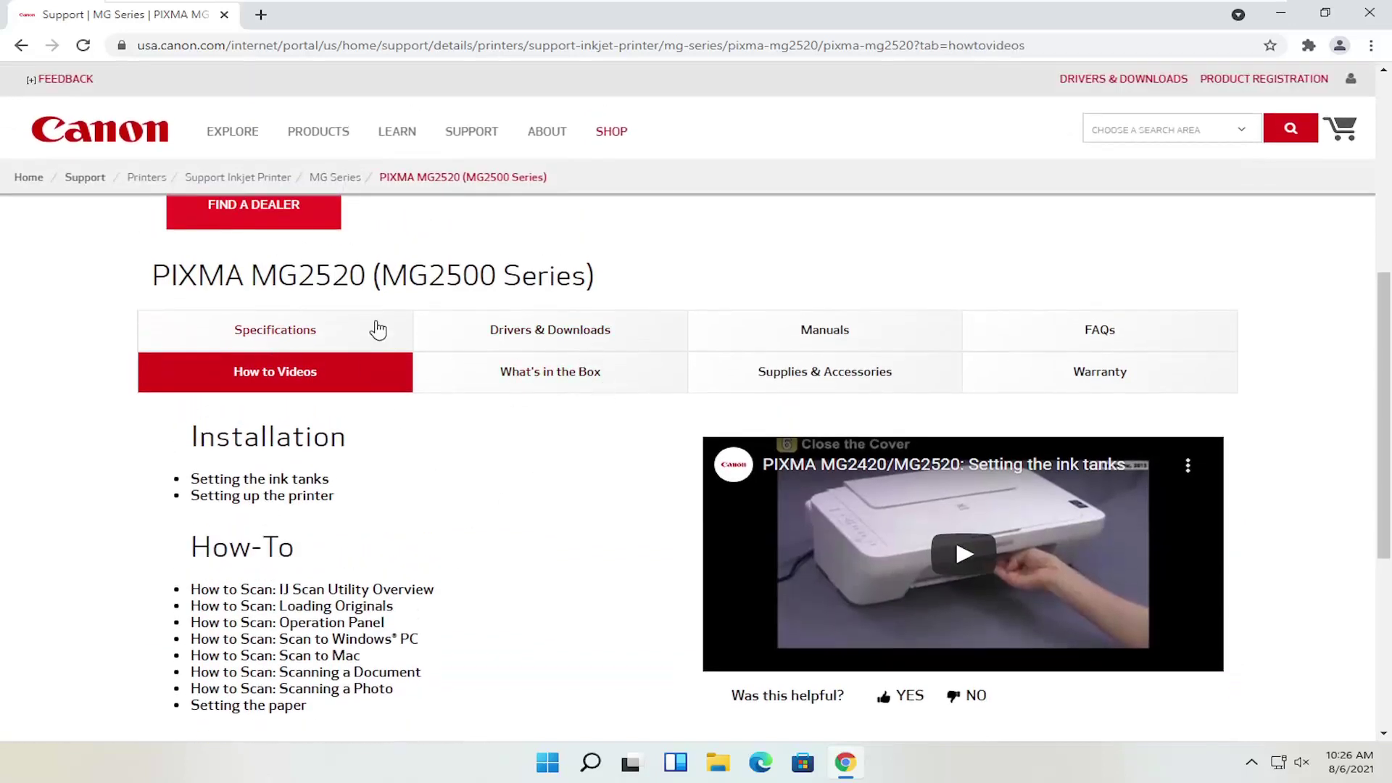
left_click(328, 335)
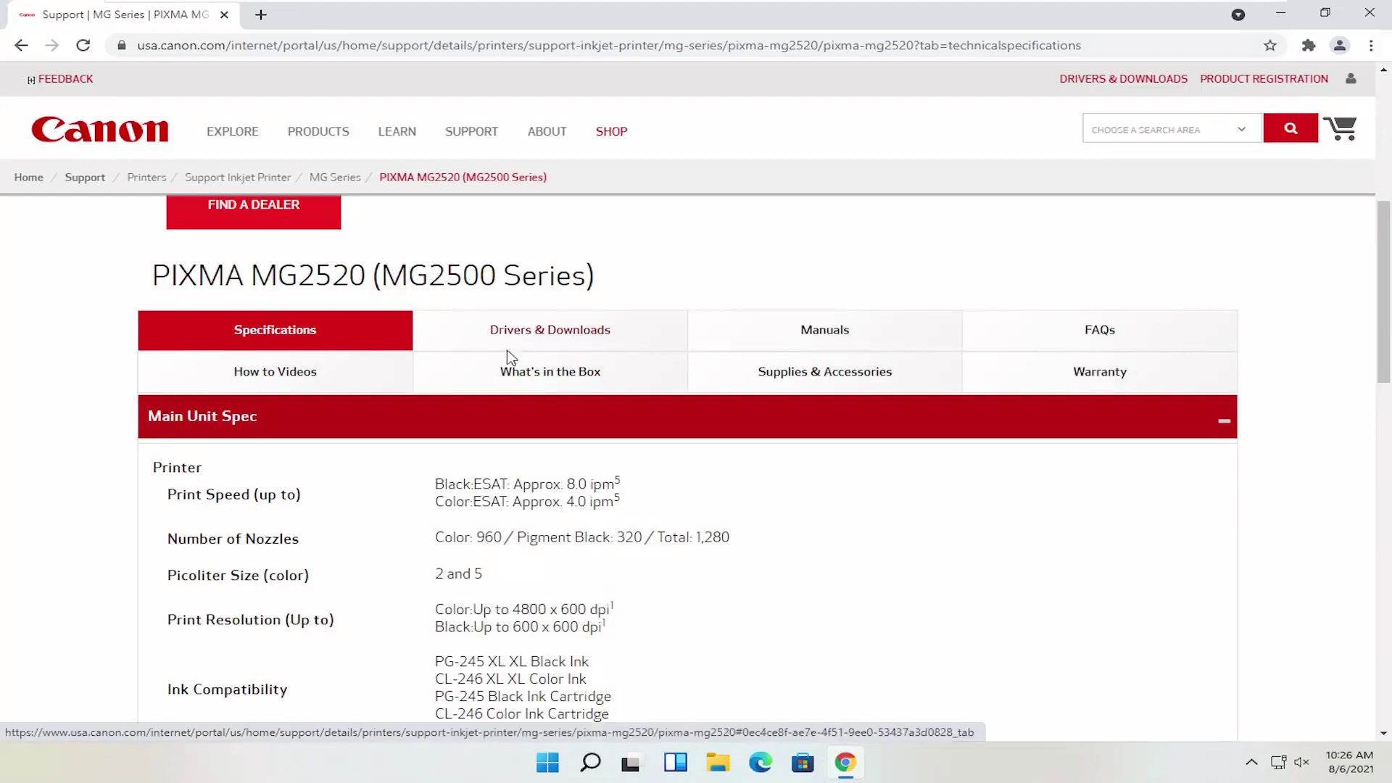
left_click(568, 332)
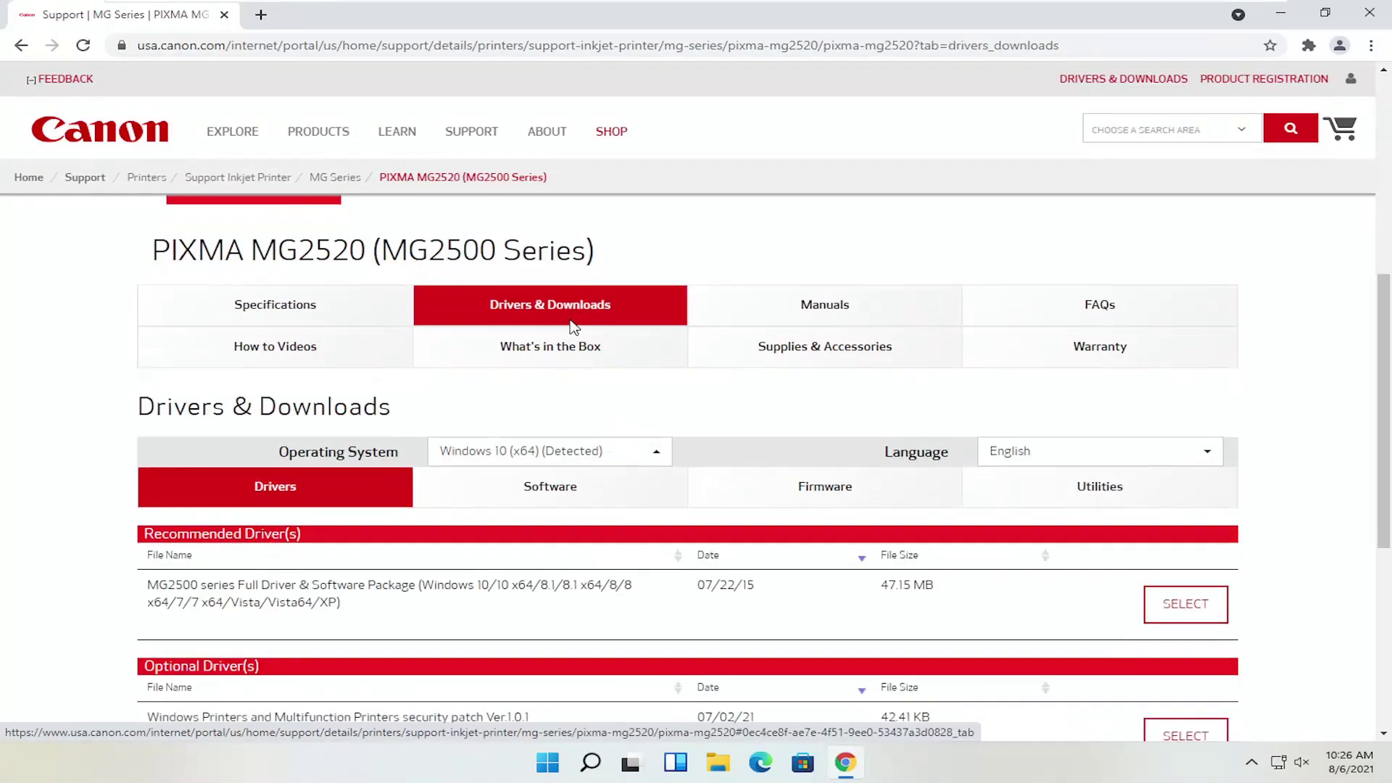
Step: Review the operating system choices for the driver downloads and keep Windows 10 (x64)
scroll(534, 320, "down", 2)
left_click(609, 362)
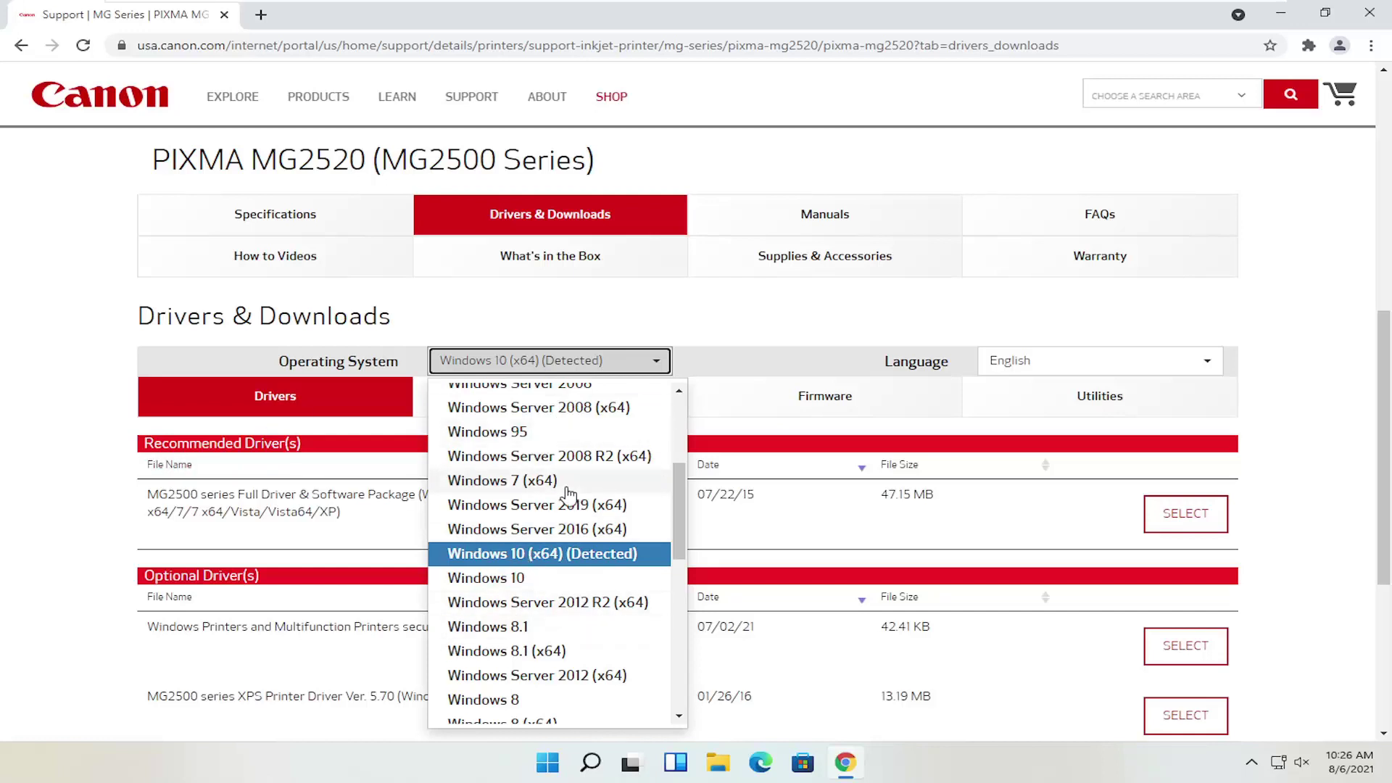
left_click(24, 466)
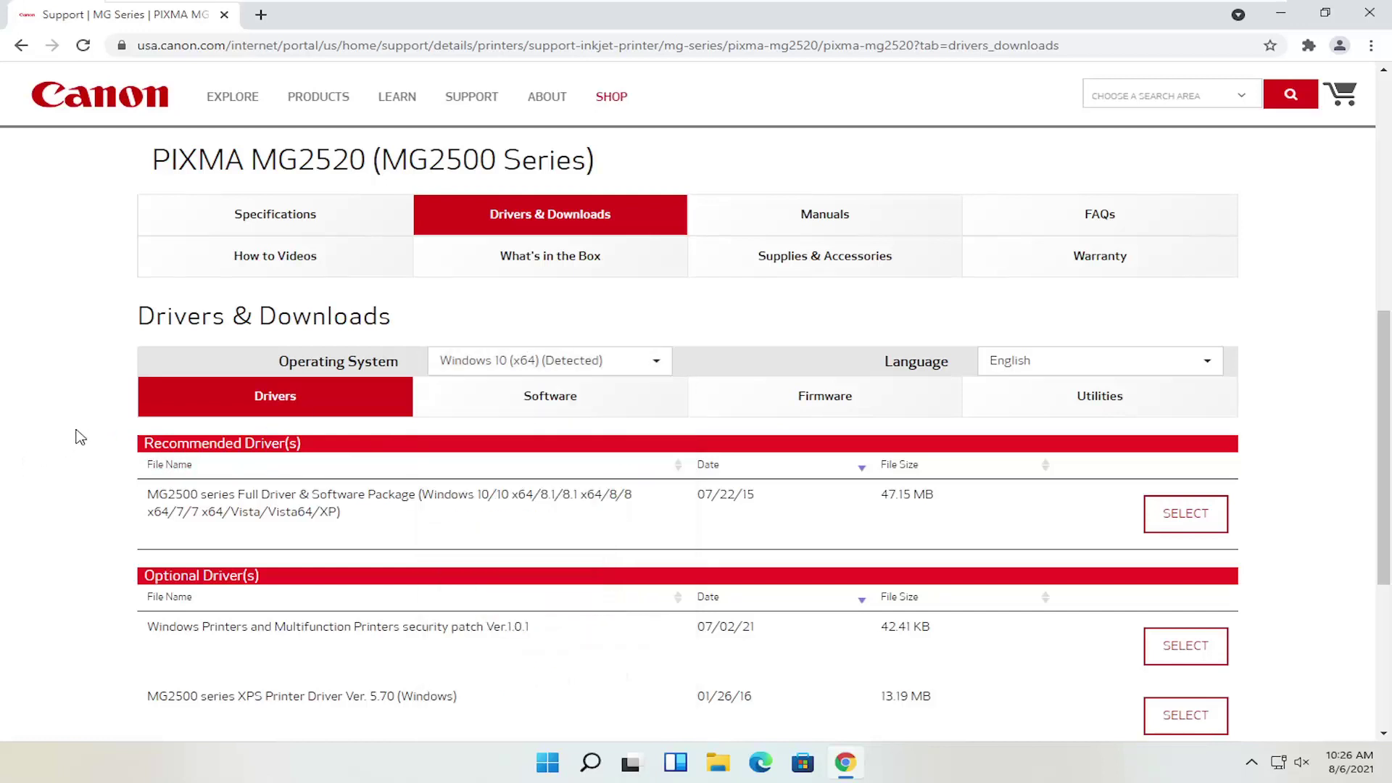
Step: Download the recommended MG2500 series Full Driver & Software Package for Windows from the Drivers & Downloads section
scroll(106, 420, "down", 2)
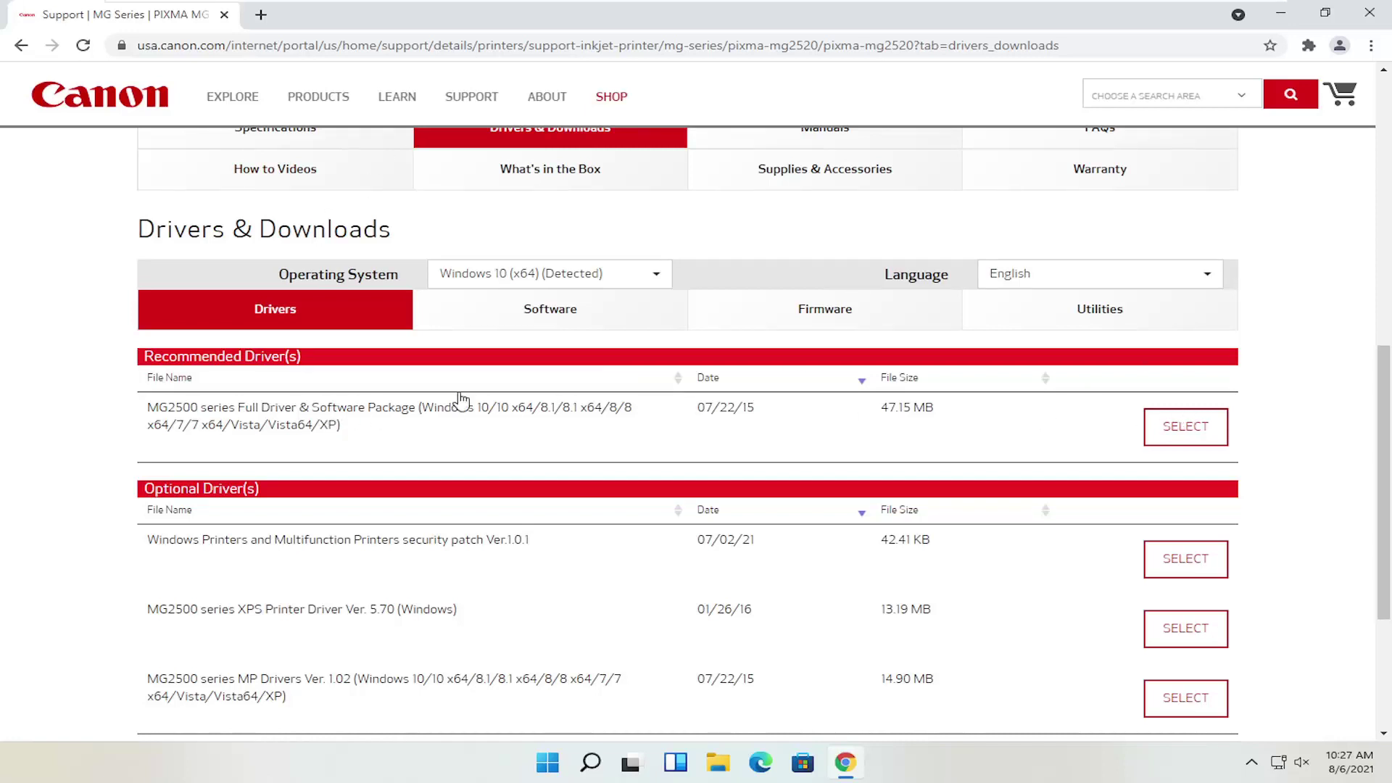
left_click(1178, 431)
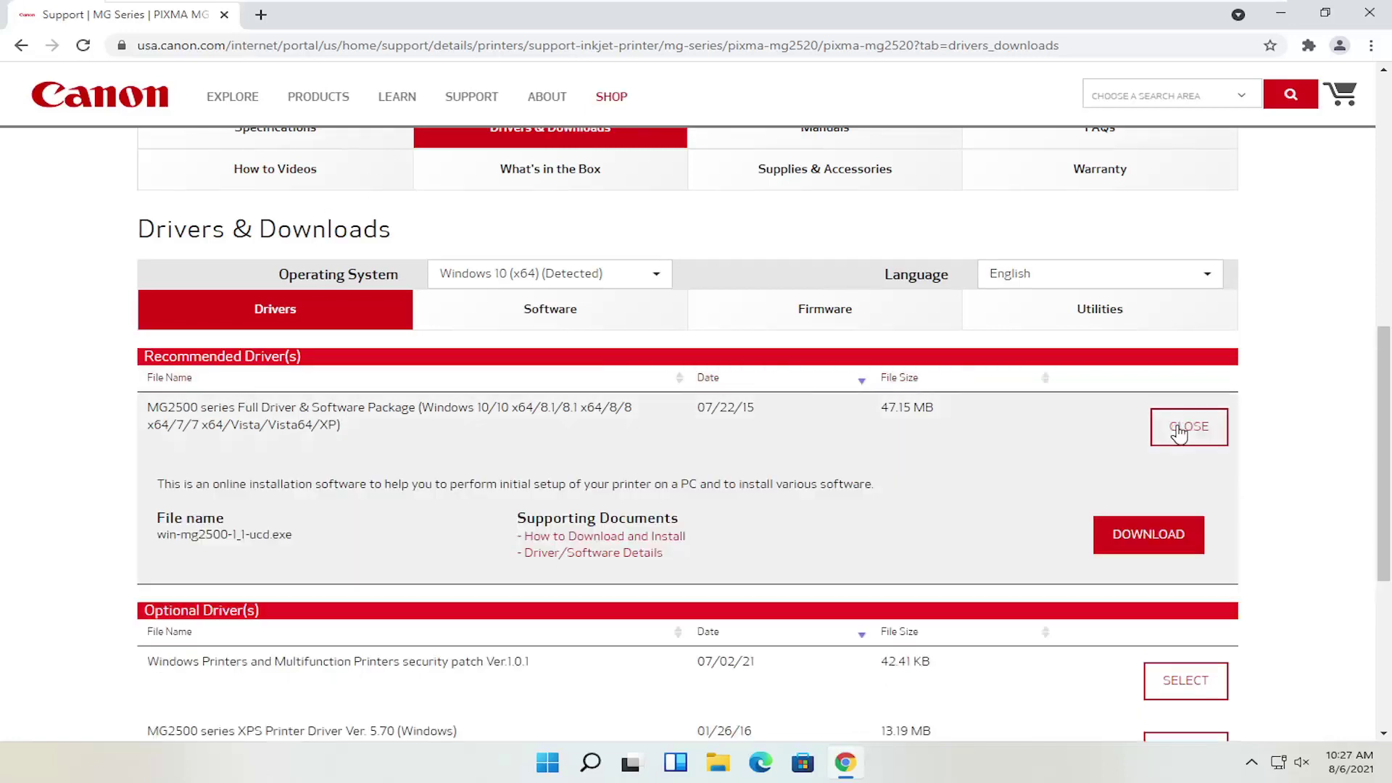
scroll(1110, 410, "down", 1)
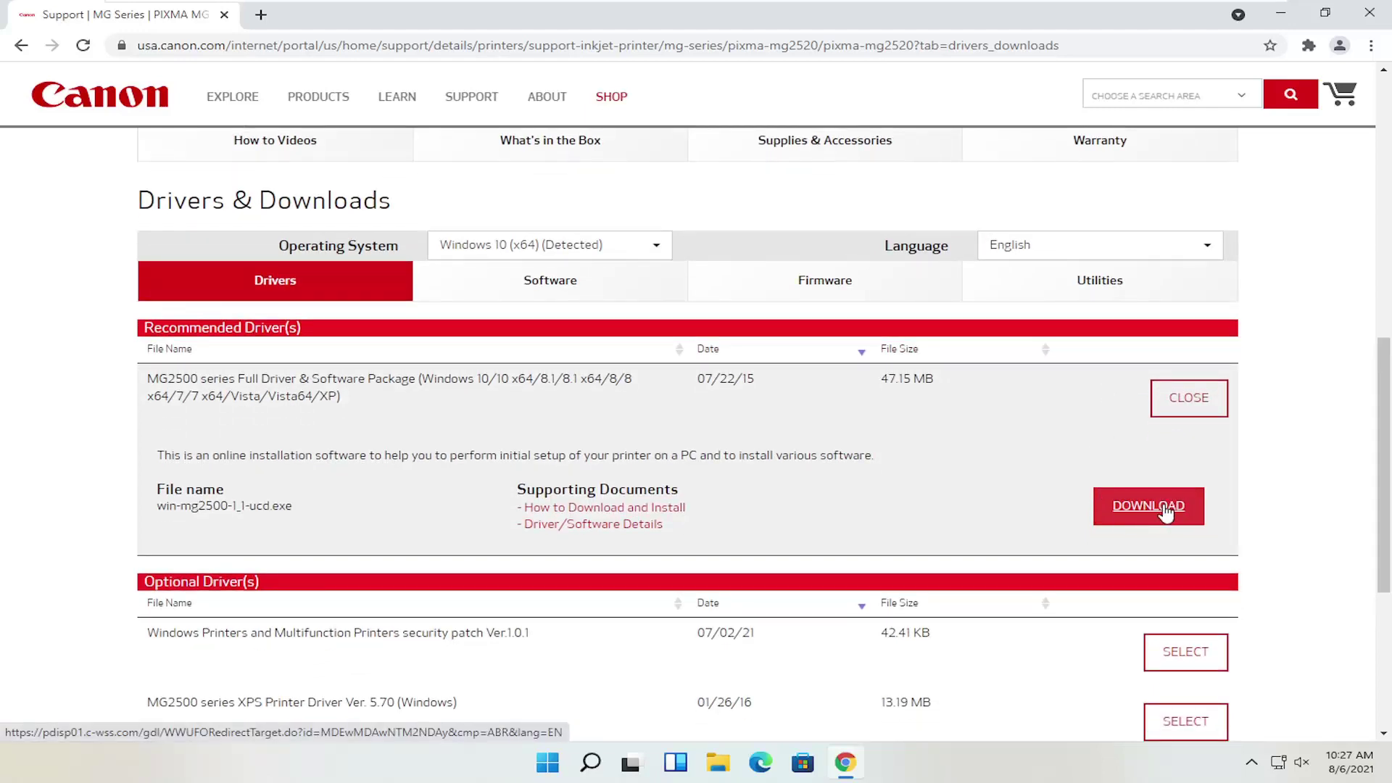
left_click(1157, 510)
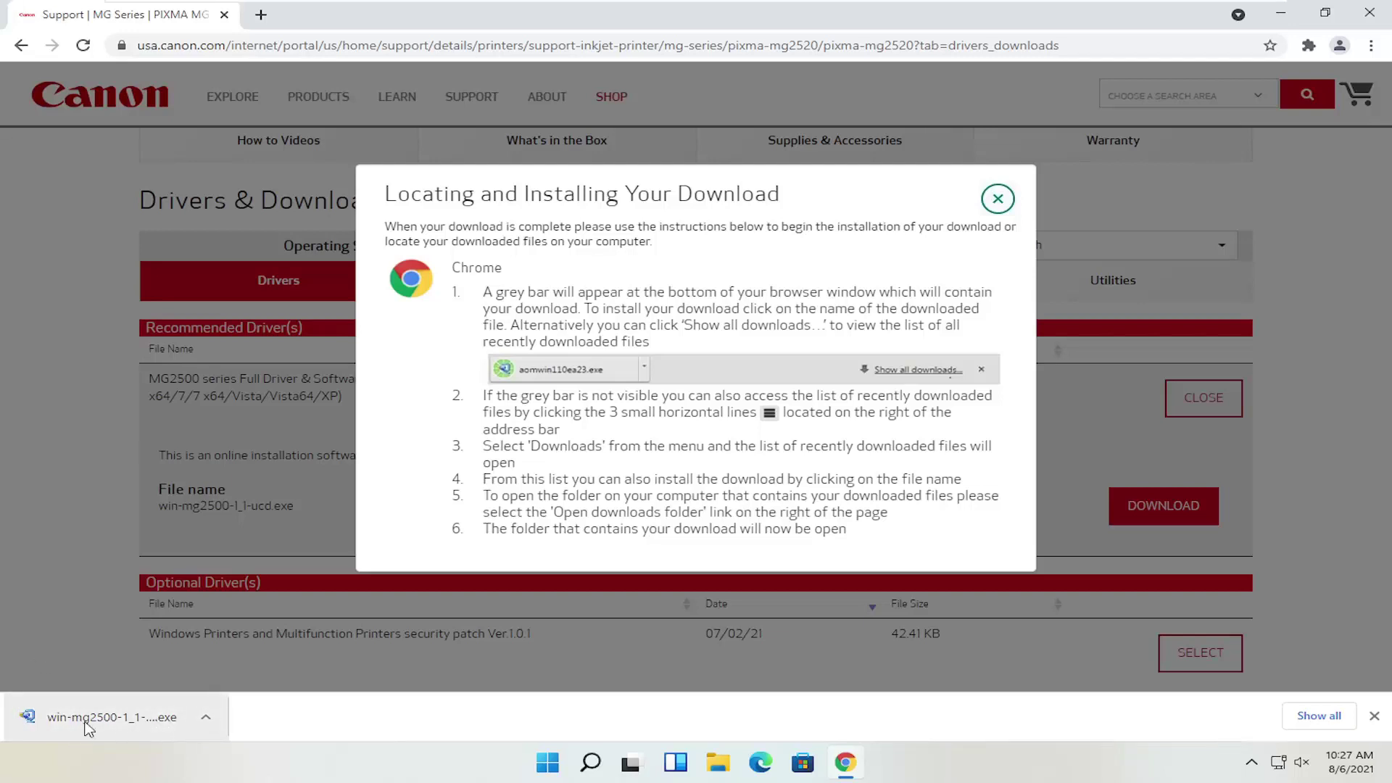
Step: Show the downloaded win-mg2500-1_1-ucd file in its folder and close the browser
left_click(206, 717)
left_click(276, 668)
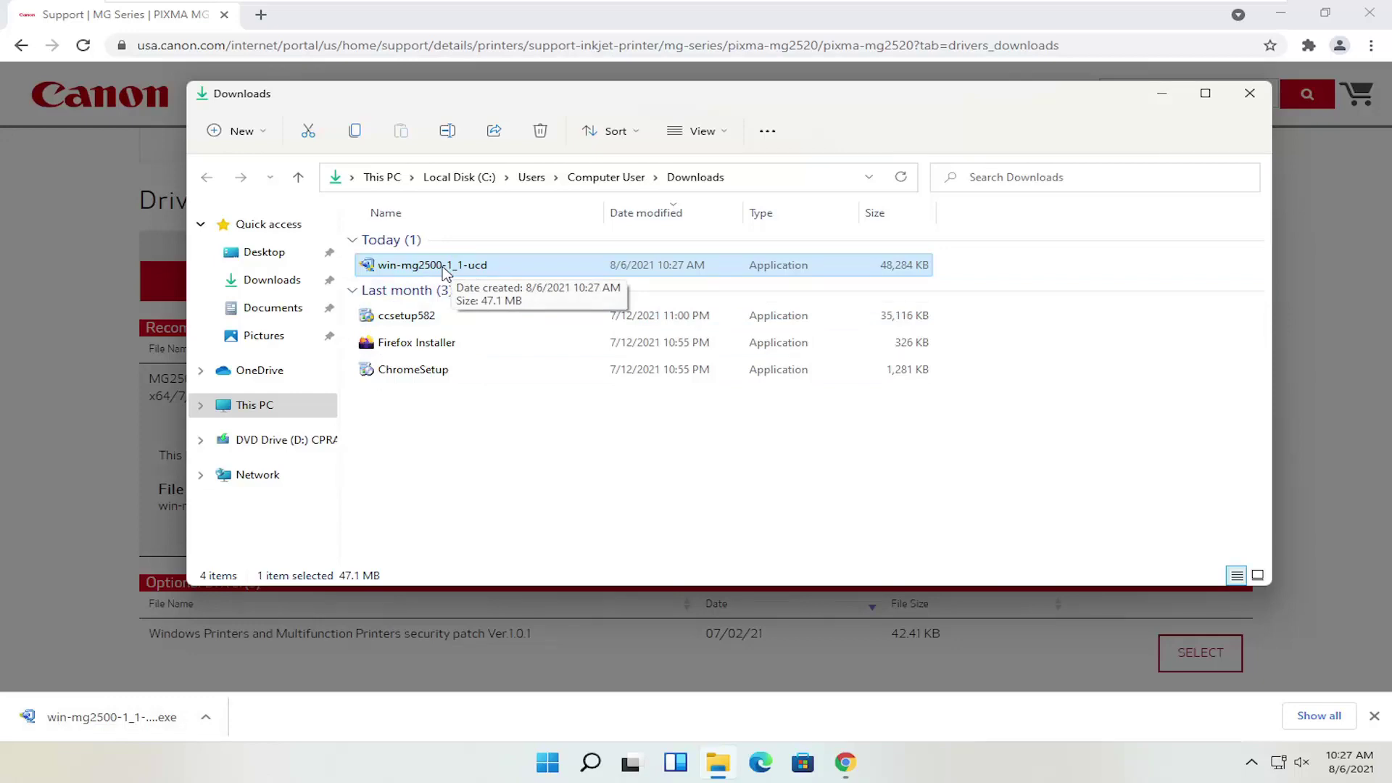
left_click(1382, 18)
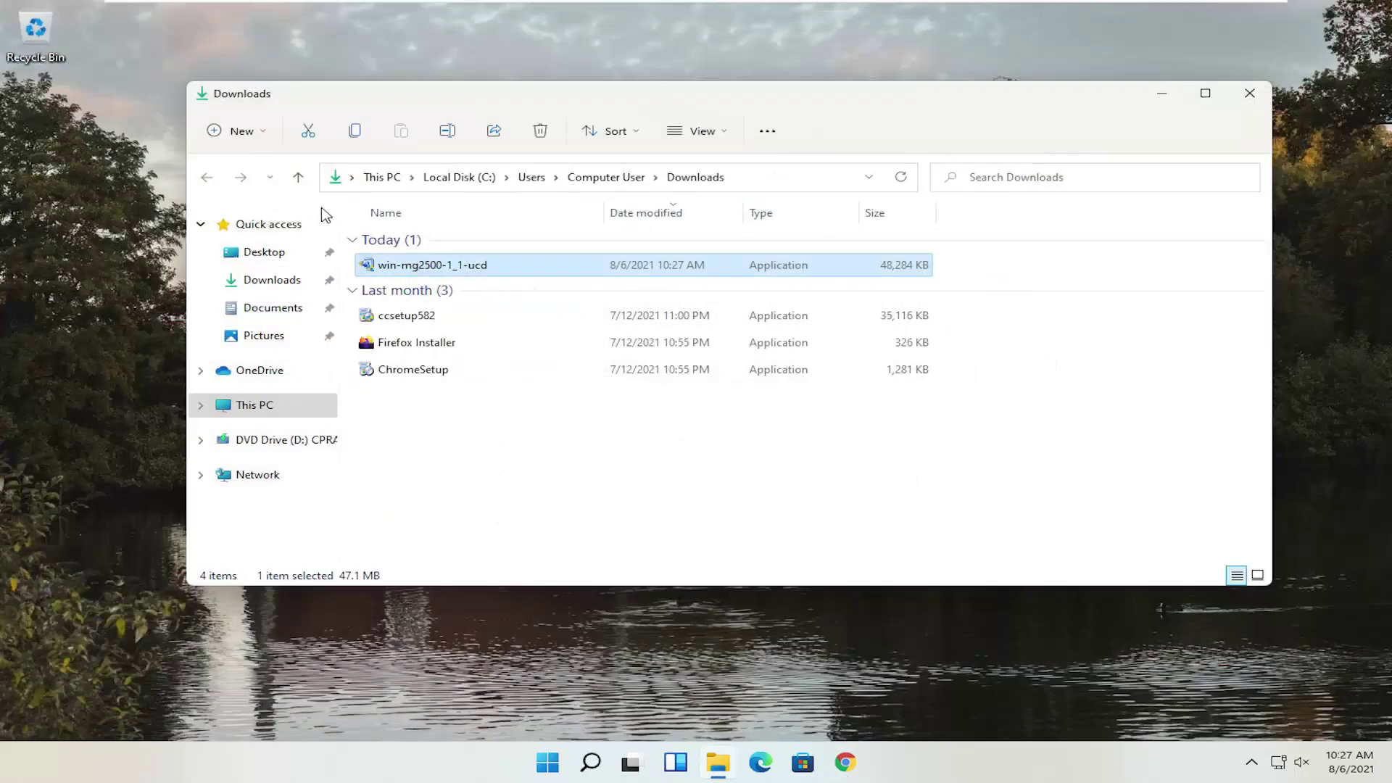
Step: Run the win-mg2500-1_1-ucd installer, allow it to make changes to the device, and minimize the Downloads window
double_click(415, 267)
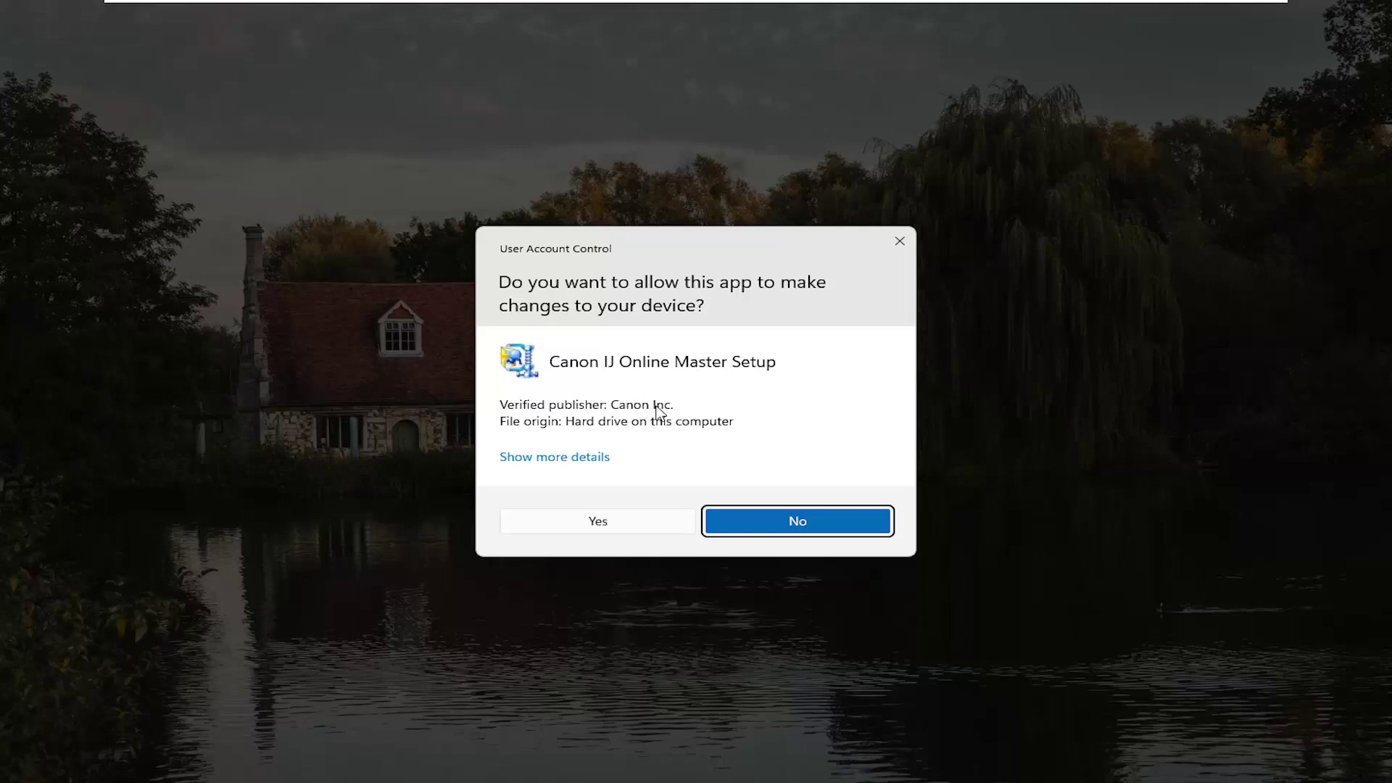
left_click(599, 522)
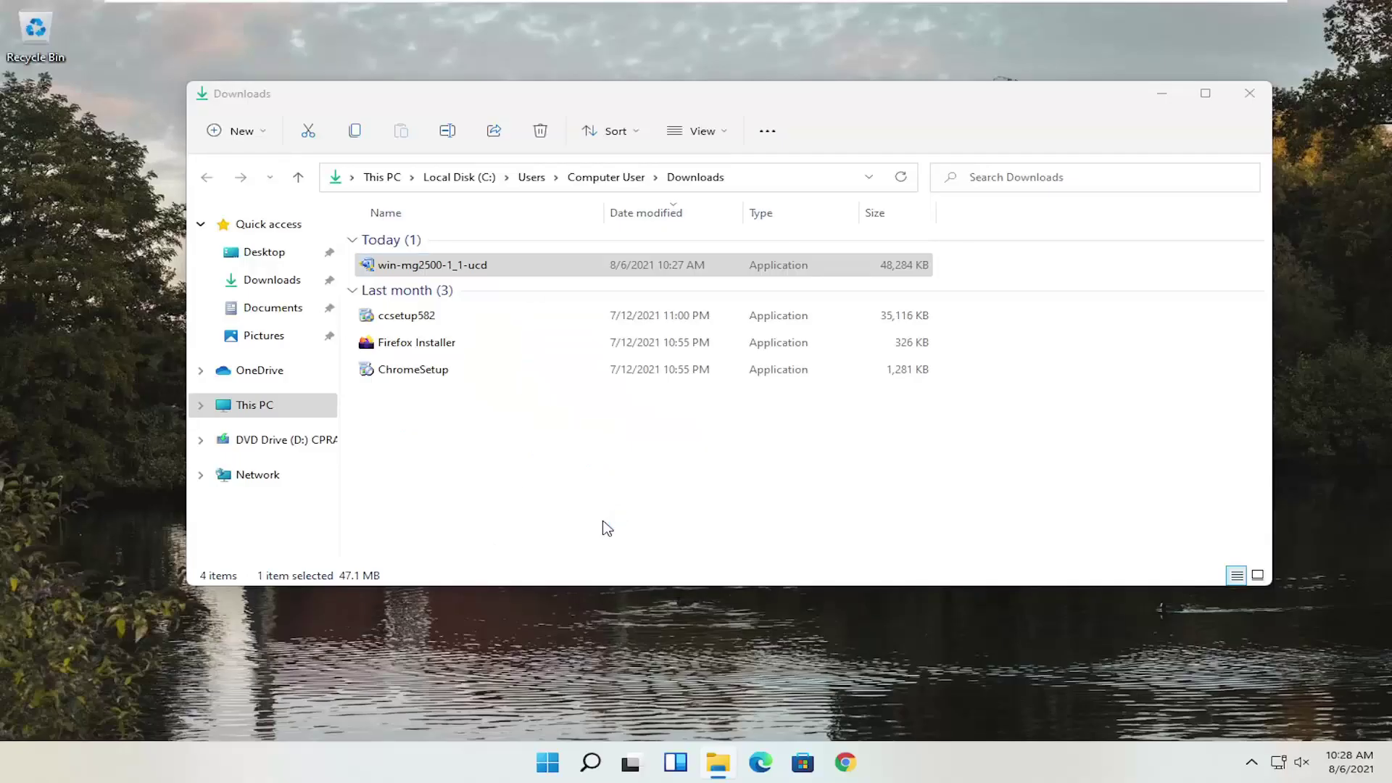
left_click(1163, 96)
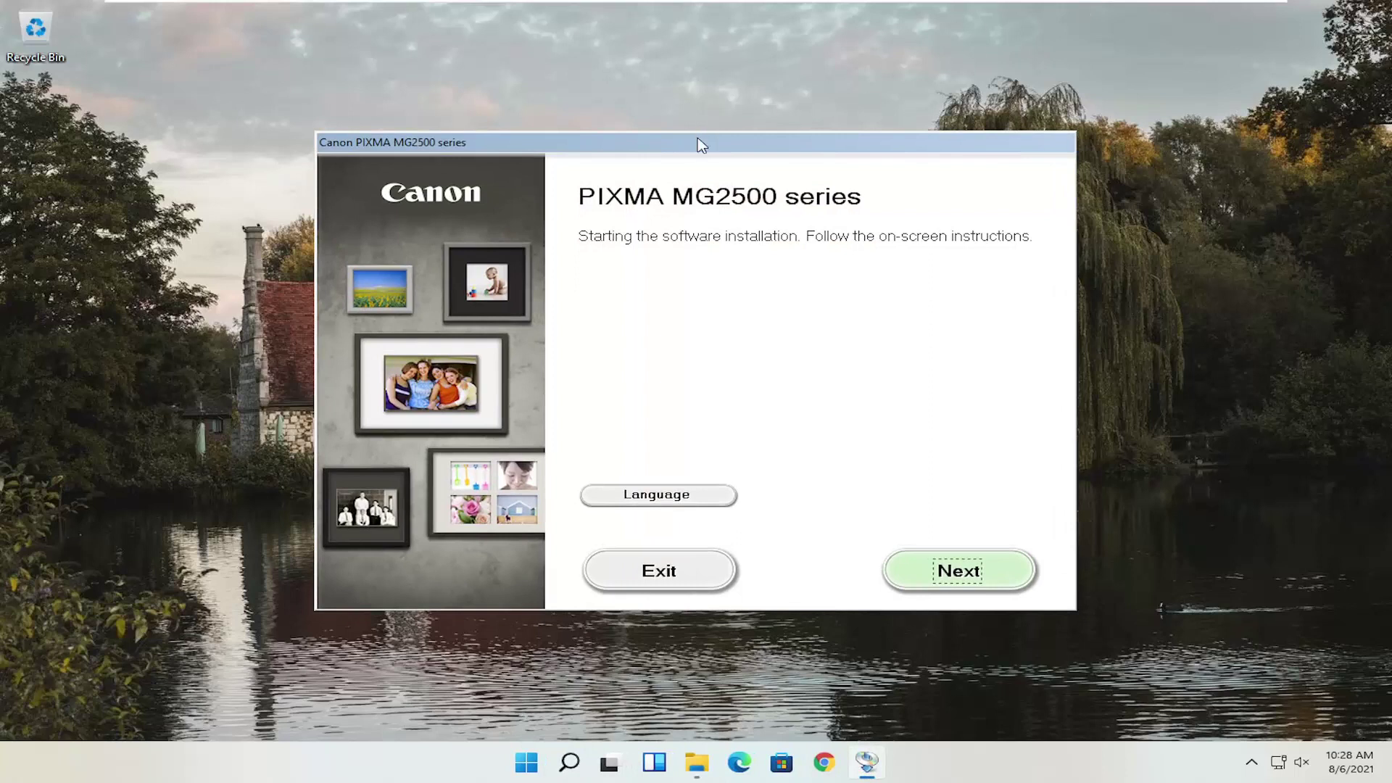
Step: Check the installer's language choices, keep English, and start the PIXMA MG2500 series software installation
left_click_drag(701, 148, 708, 109)
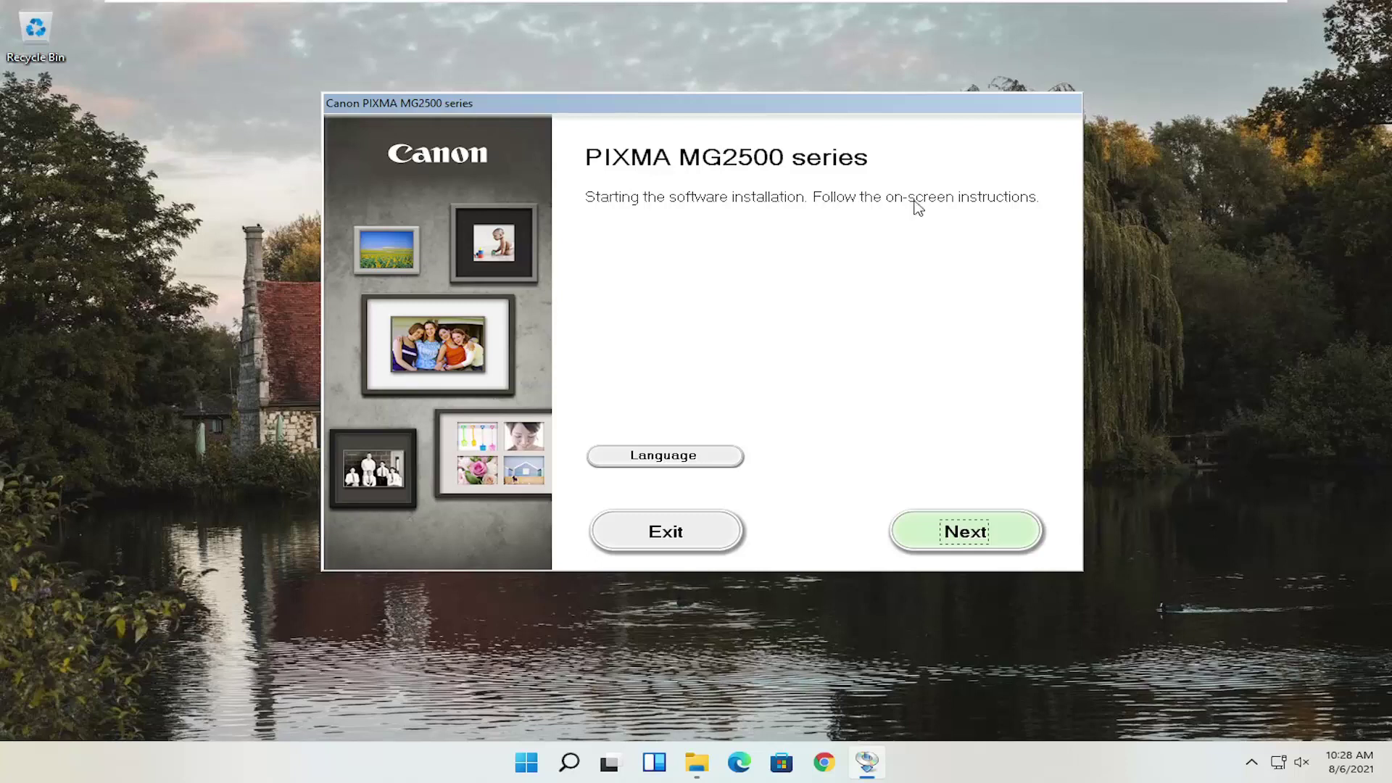
left_click(658, 457)
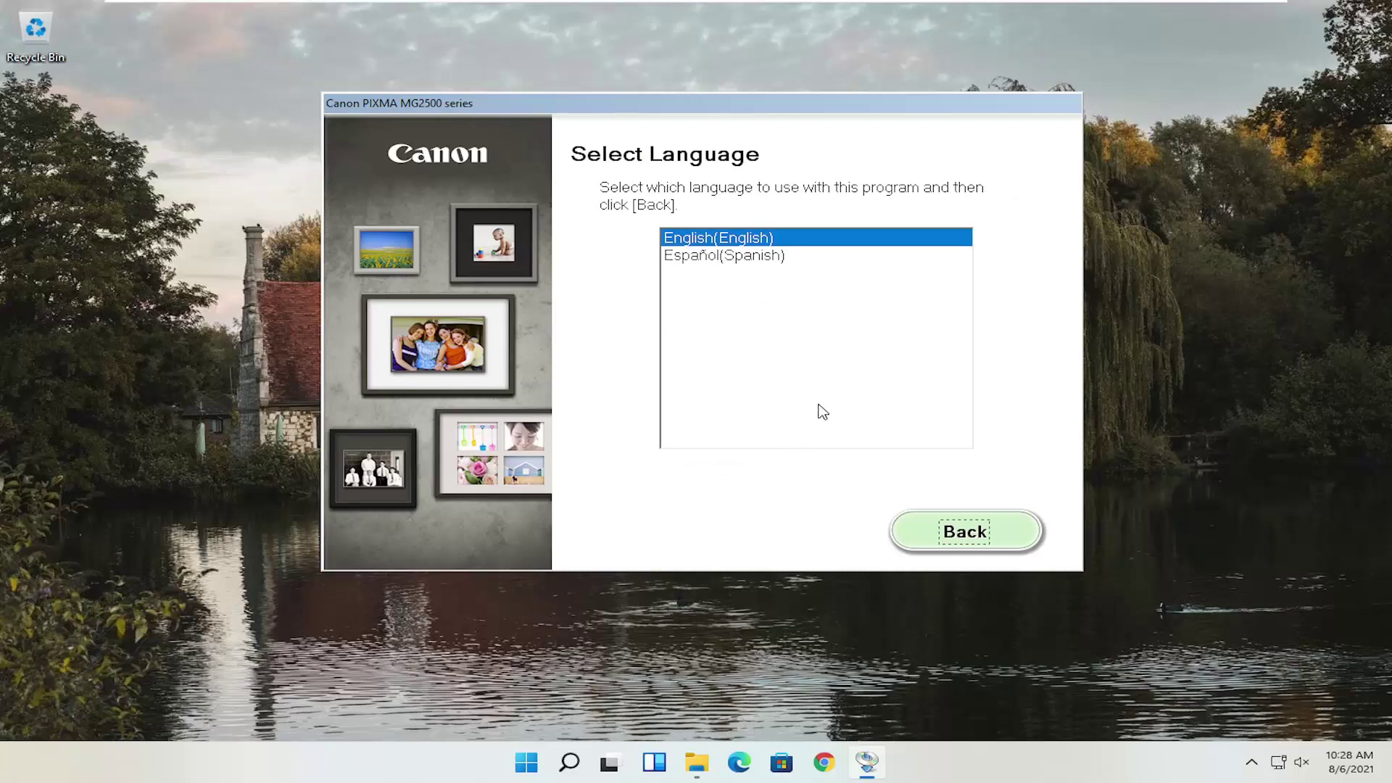
left_click(940, 537)
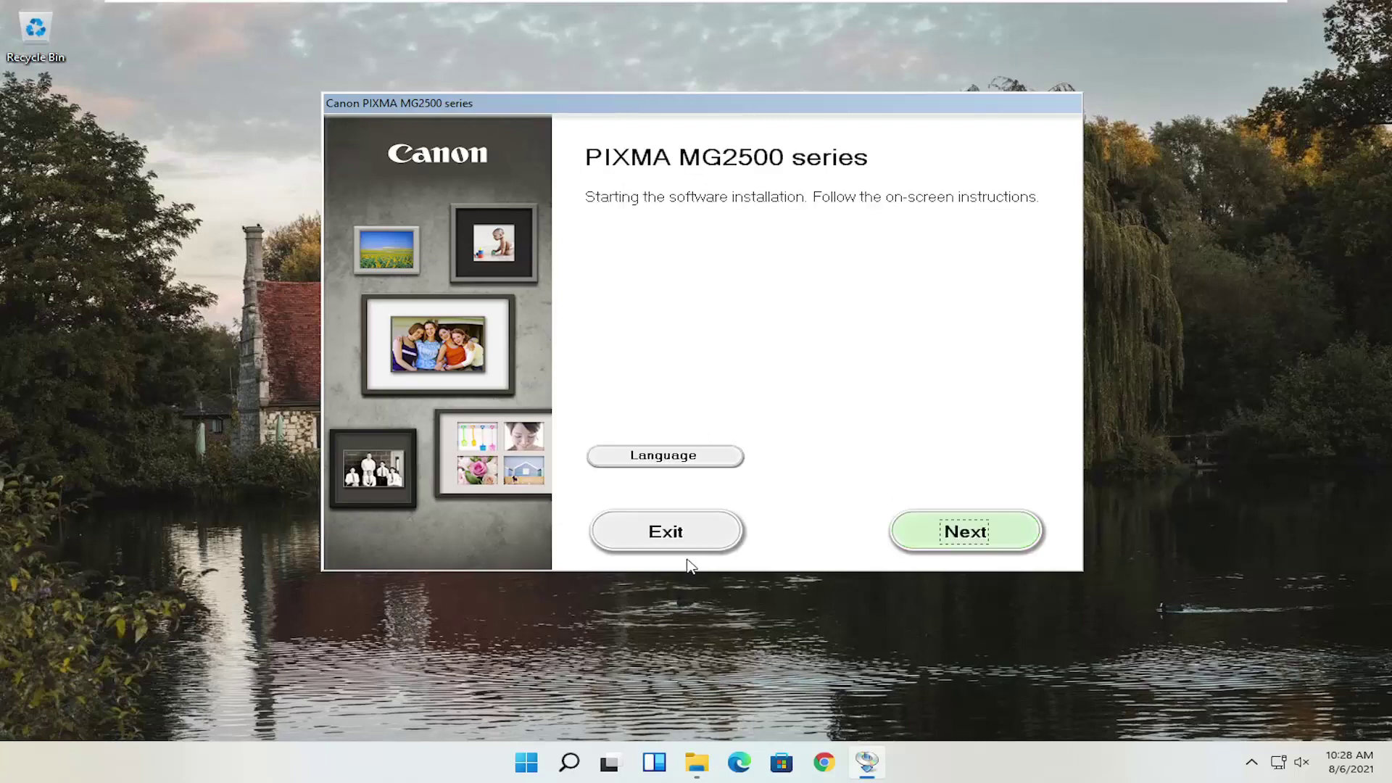
left_click(970, 535)
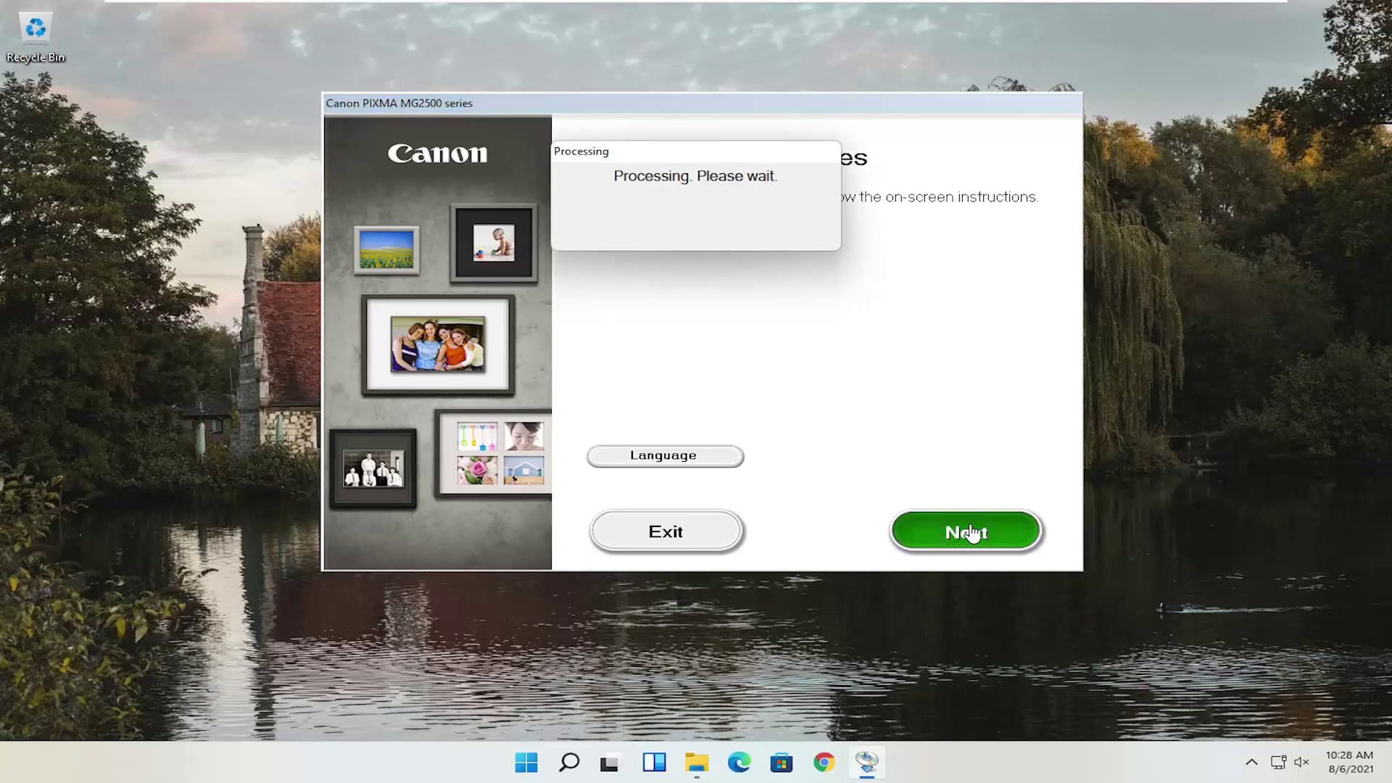
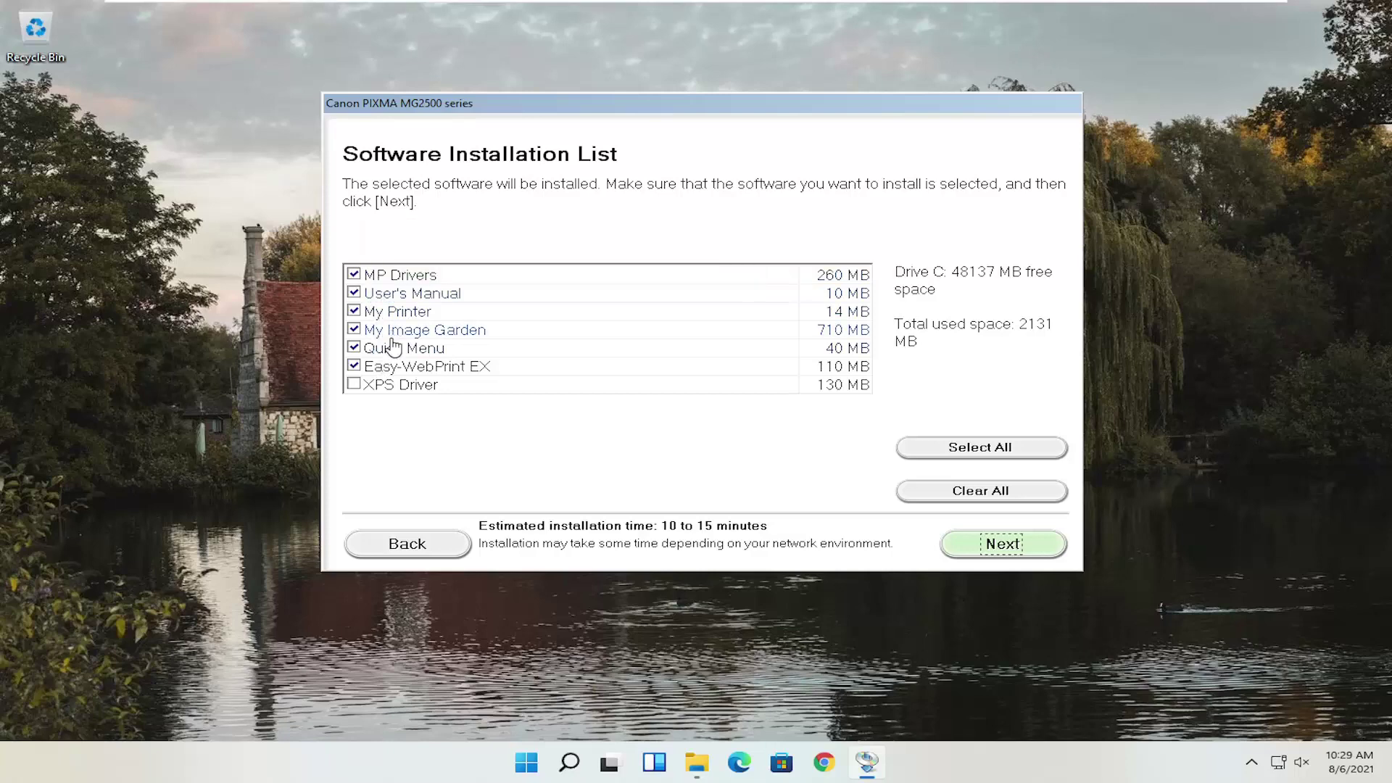
Step: Exclude Easy-WebPrint EX from the software installation list and confirm the selection
mouse_move(401, 375)
mouse_move(398, 276)
mouse_move(439, 335)
left_click(354, 367)
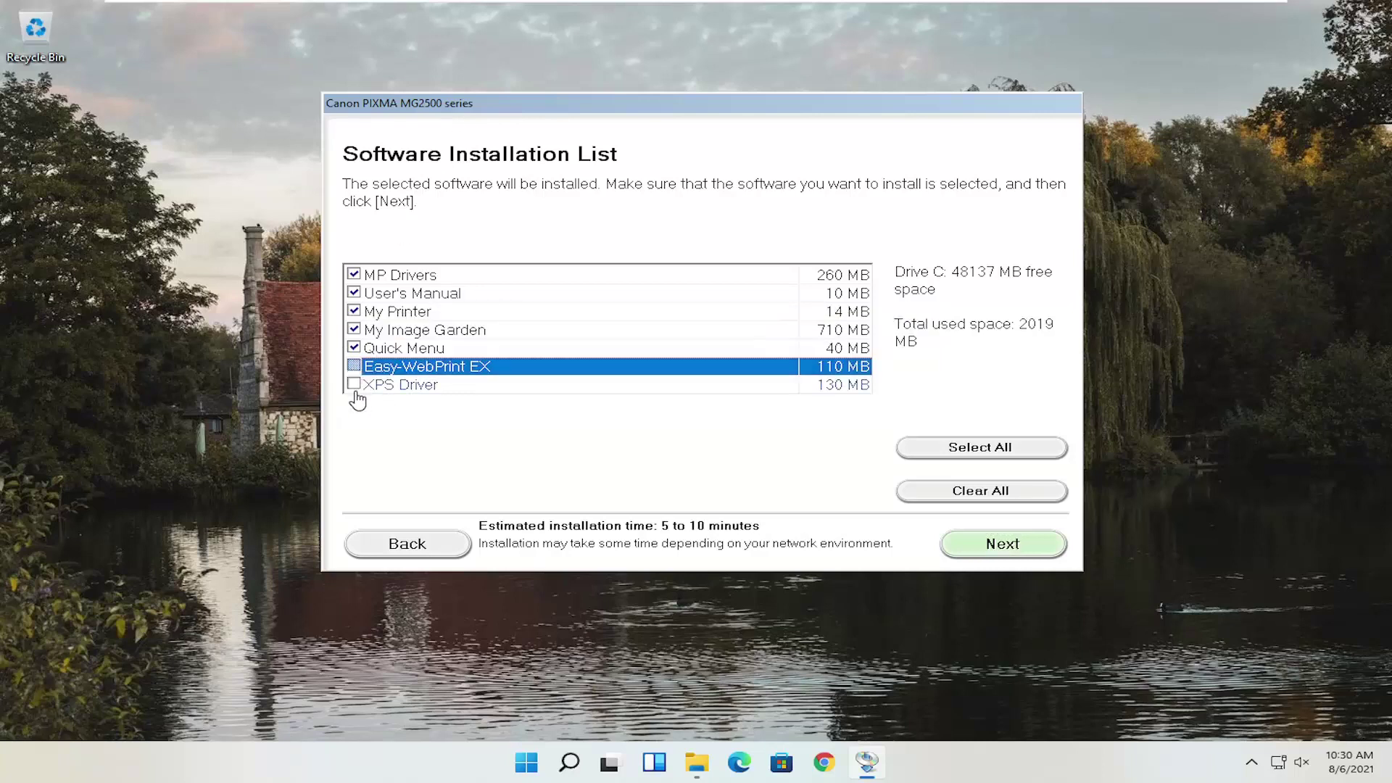
mouse_move(356, 373)
left_click(978, 557)
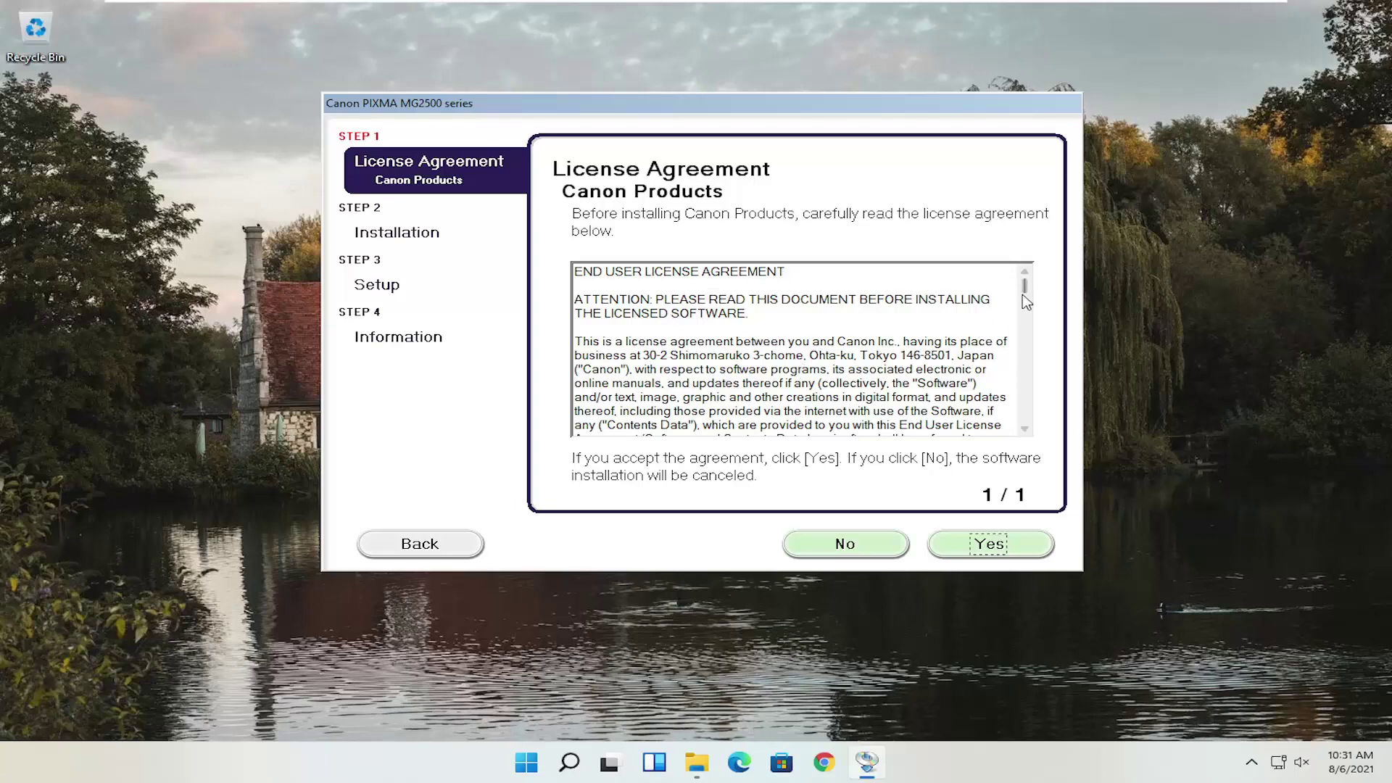
Step: Accept the Canon license agreement and continue past the notice about allowing all install wizard processes
left_click(971, 555)
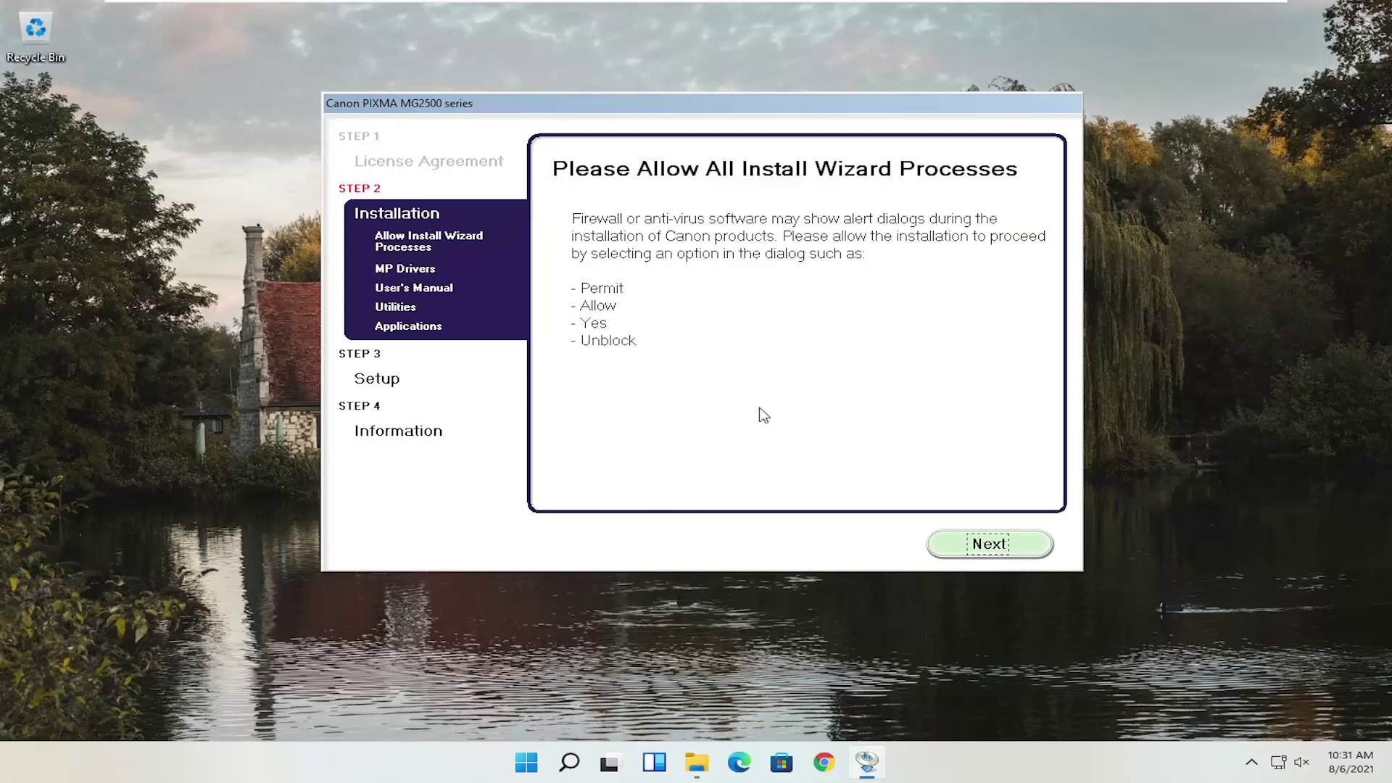
left_click(979, 549)
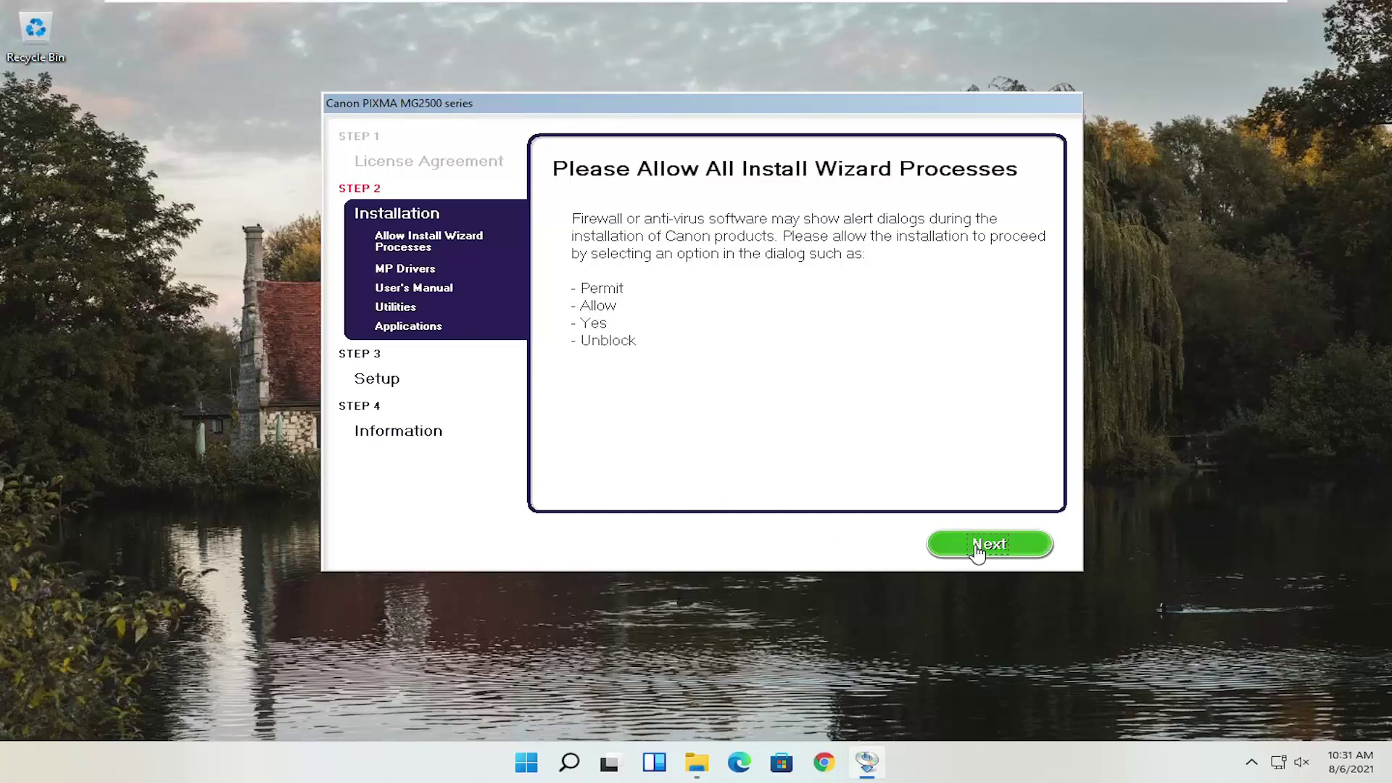